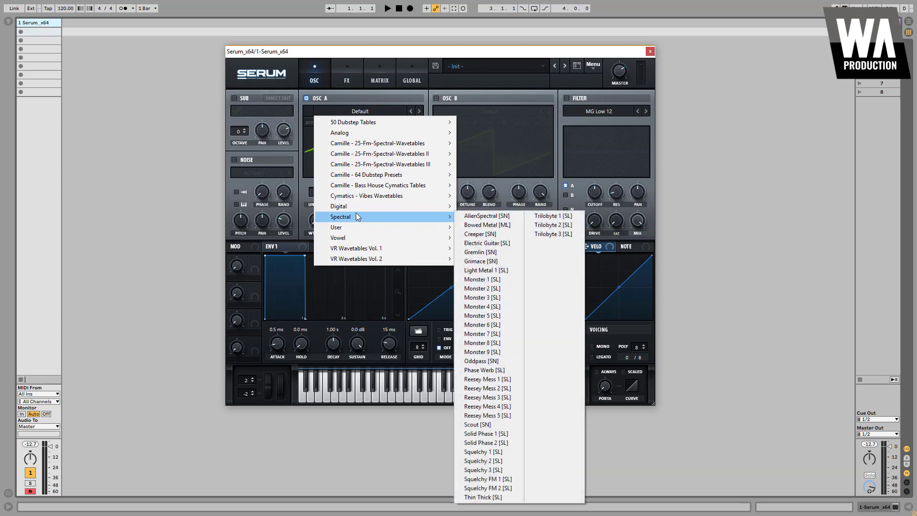
Load the Monster 8 [SL] wavetable from the Spectral category into oscillator A.
{"action": "left_click", "coordinate": [496, 343]}
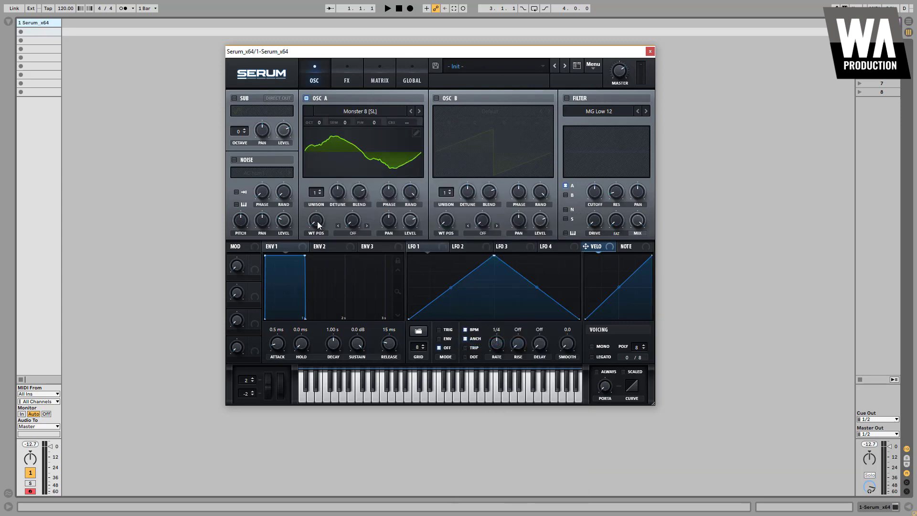
{"action": "mouse_move", "coordinate": [317, 222]}
{"action": "left_mouse_down"}
{"action": "mouse_move", "coordinate": [325, 164]}
{"action": "mouse_move", "coordinate": [337, 244]}
{"action": "mouse_move", "coordinate": [343, 212]}
{"action": "mouse_move", "coordinate": [419, 123]}
{"action": "left_mouse_up"}
Enable oscillator B and draw harmonics at bins 1, 3, 5, 7 and 9 in its wavetable editor.
{"action": "left_click", "coordinate": [436, 99]}
{"action": "left_click", "coordinate": [547, 130]}
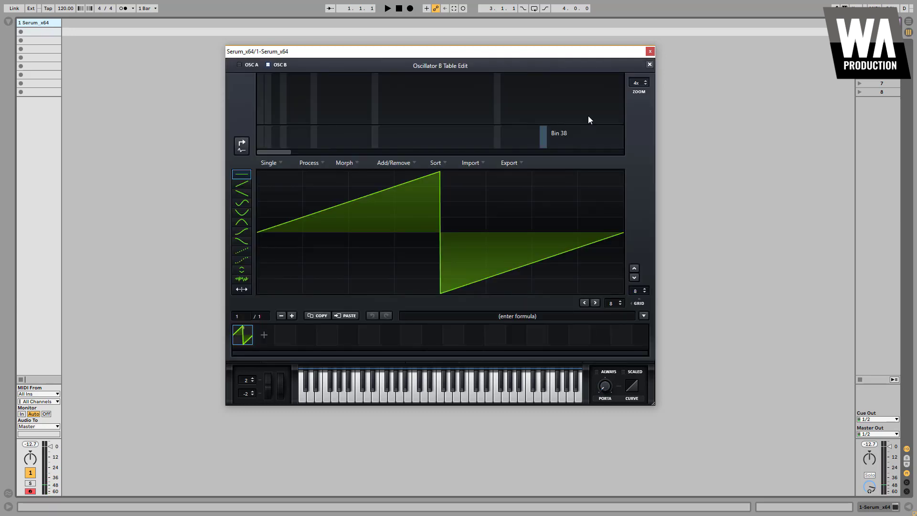
{"action": "left_click", "coordinate": [262, 90]}
{"action": "left_click_drag", "start_coordinate": [262, 93], "coordinate": [262, 92]}
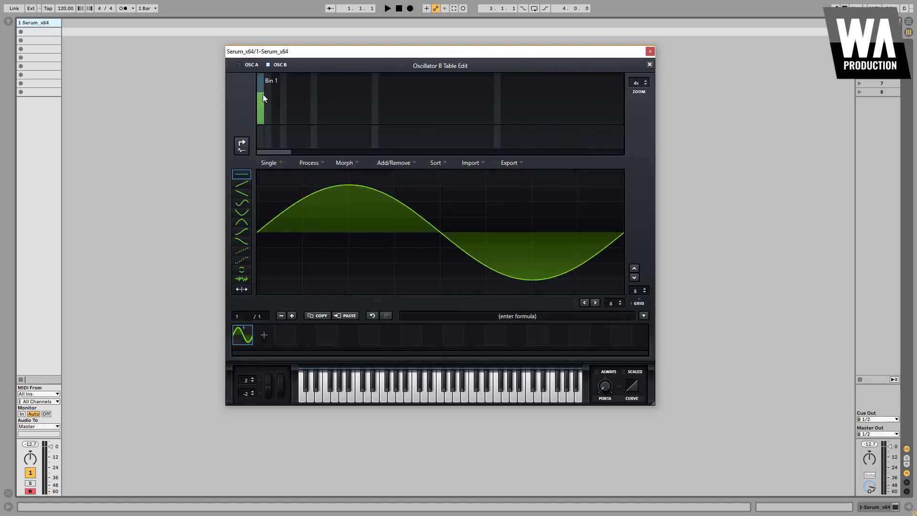
{"action": "left_click", "coordinate": [277, 119]}
{"action": "mouse_move", "coordinate": [287, 116]}
{"action": "left_mouse_down"}
{"action": "mouse_move", "coordinate": [311, 110]}
{"action": "mouse_move", "coordinate": [300, 115]}
{"action": "mouse_move", "coordinate": [301, 130]}
{"action": "left_mouse_up"}
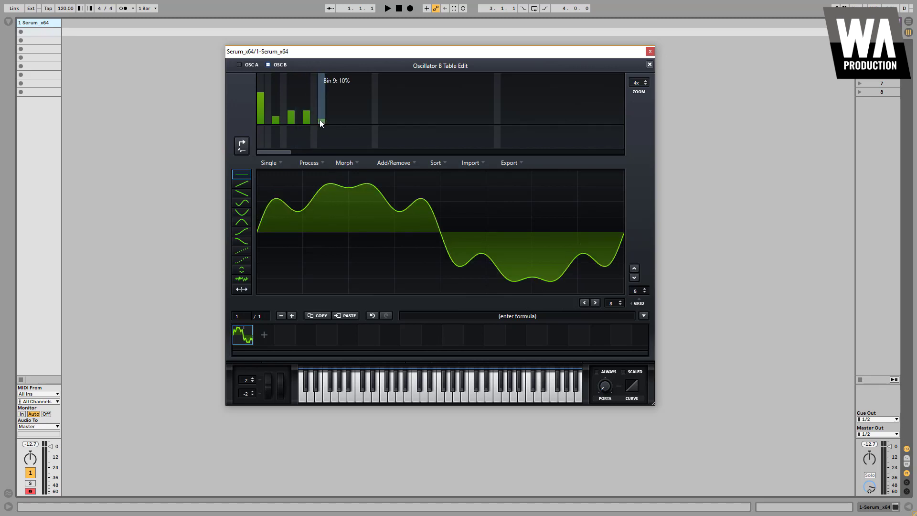
{"action": "left_click", "coordinate": [318, 119]}
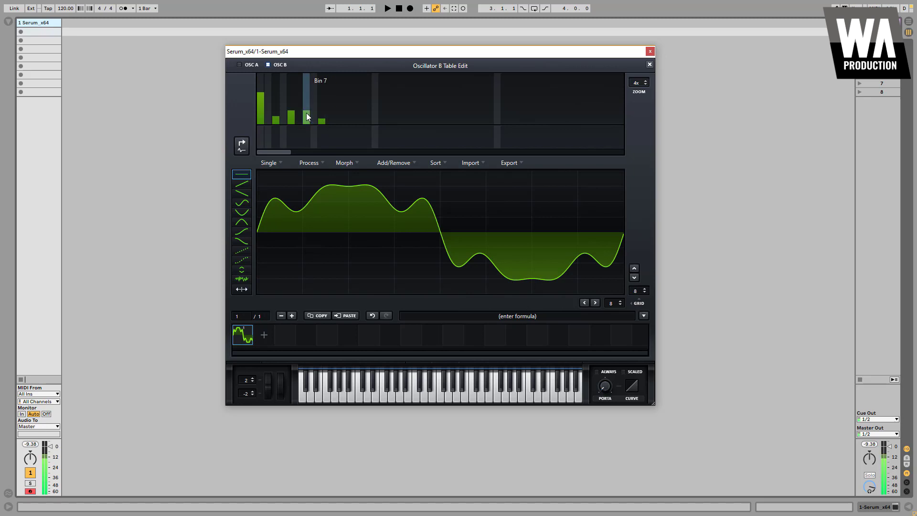
Slightly lower harmonic bins 7, 5 and 3 of oscillator B's waveform.
{"action": "left_click", "coordinate": [306, 115]}
{"action": "left_click", "coordinate": [293, 113]}
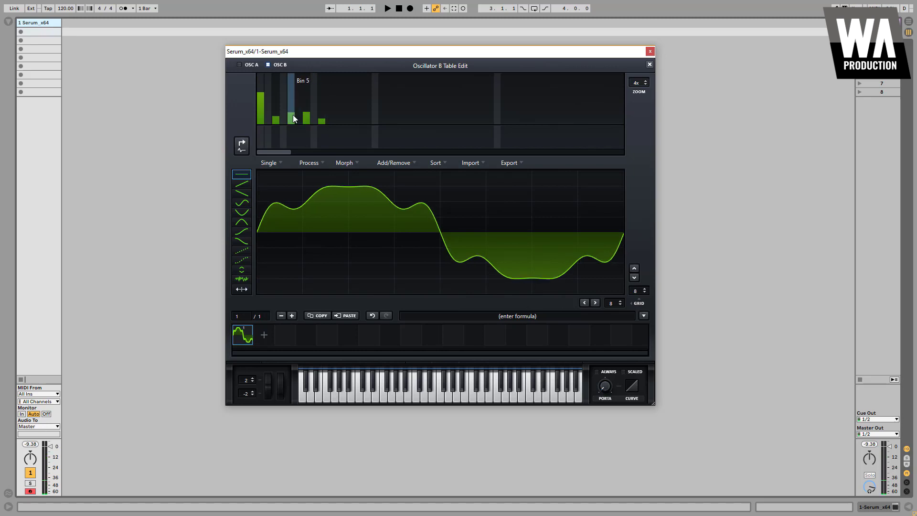
{"action": "left_click", "coordinate": [305, 114]}
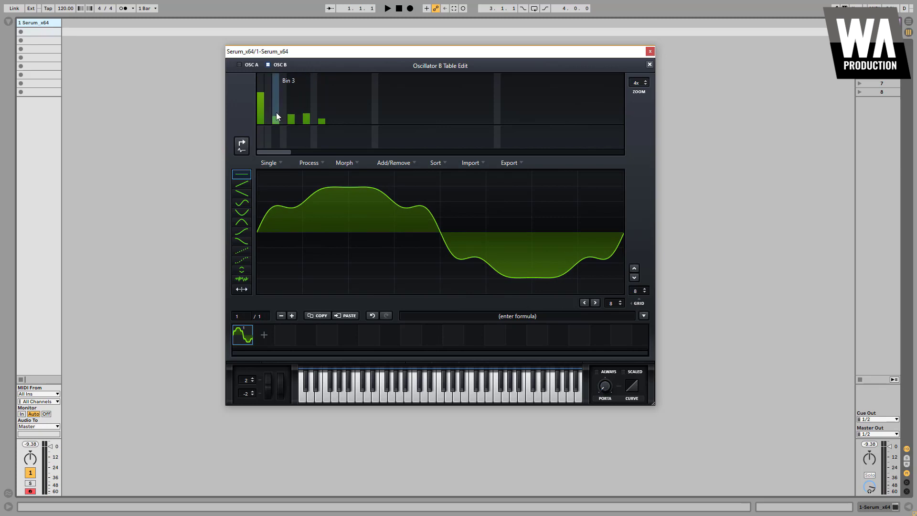
{"action": "left_click_drag", "start_coordinate": [276, 112], "coordinate": [277, 119]}
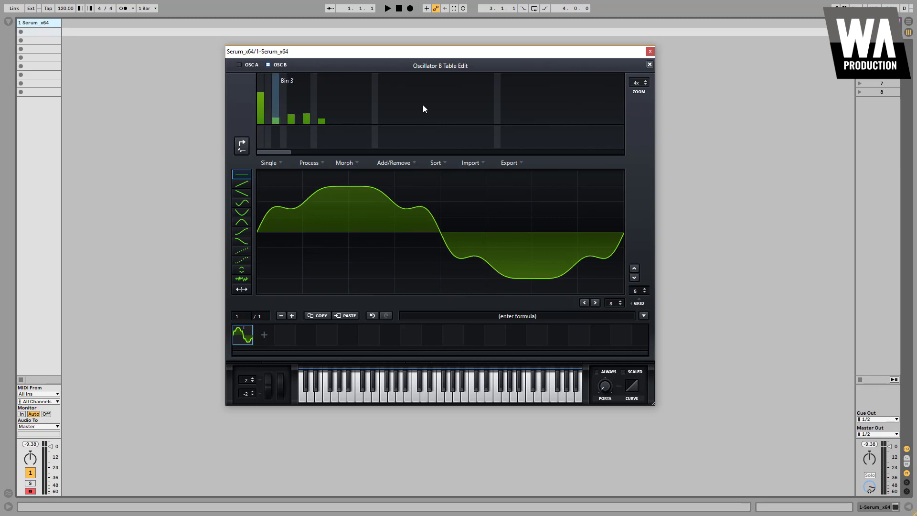
Normalize oscillator B's custom wavetable with Normalize each (gained separately) and leave the wavetable editor.
{"action": "left_click", "coordinate": [319, 164]}
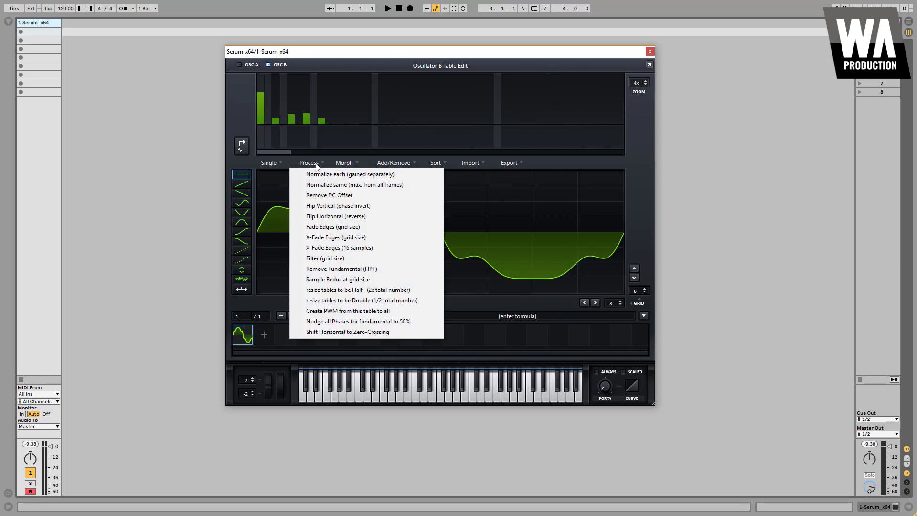
{"action": "left_click", "coordinate": [345, 175]}
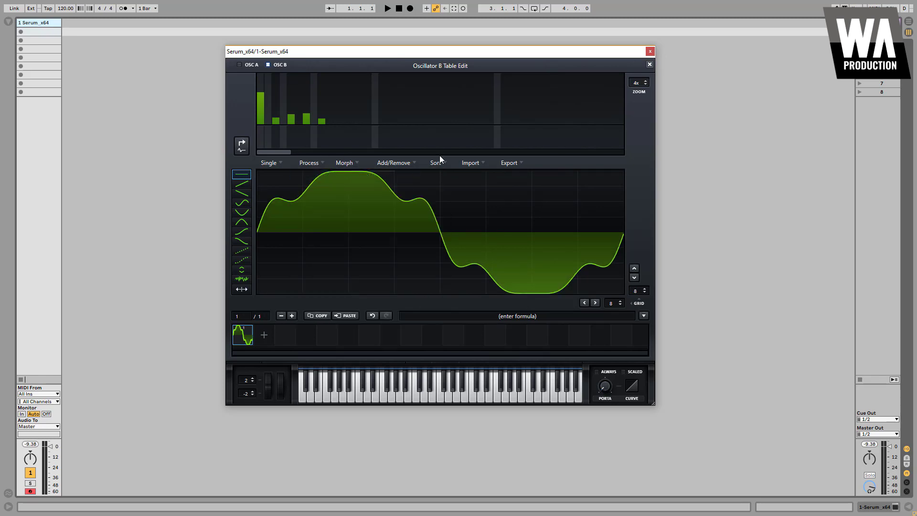
{"action": "left_click", "coordinate": [650, 64]}
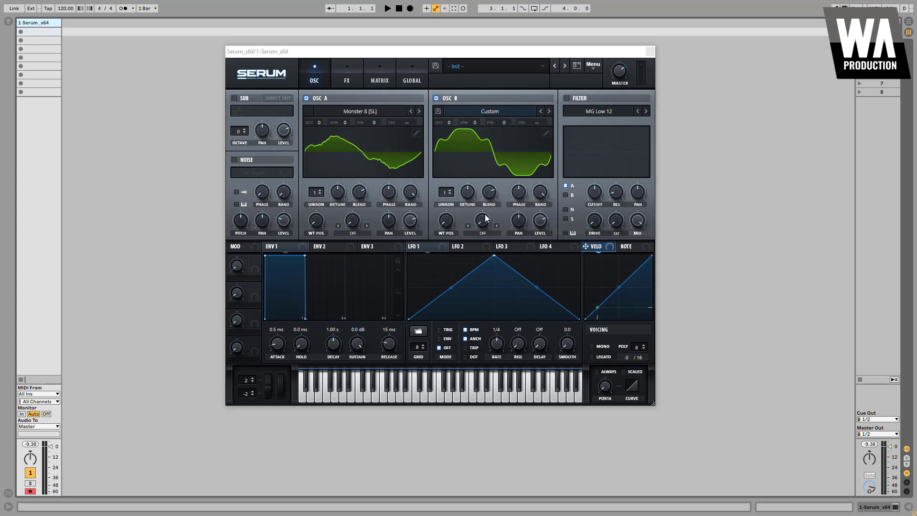
Set oscillator B's warp mode to FM (from A) and raise the warp amount.
{"action": "left_click", "coordinate": [481, 233]}
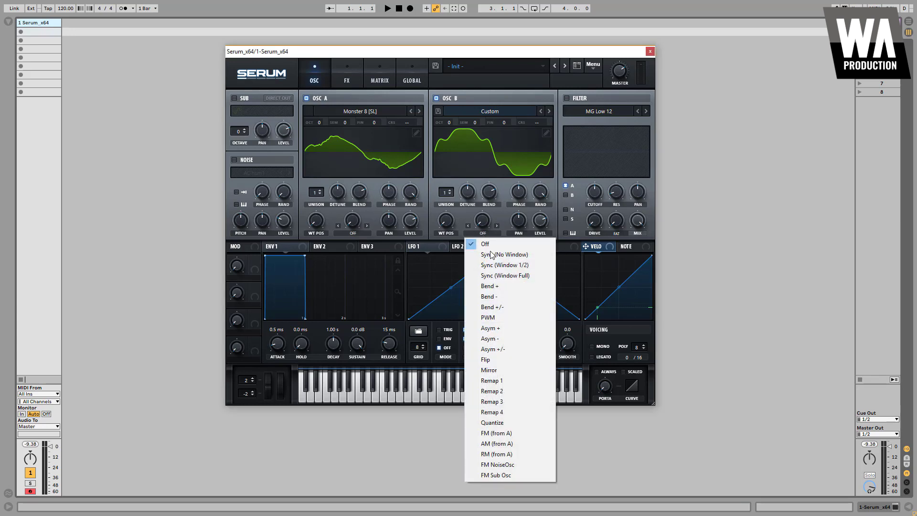
{"action": "left_click", "coordinate": [503, 434]}
{"action": "left_click_drag", "start_coordinate": [484, 225], "coordinate": [490, 190]}
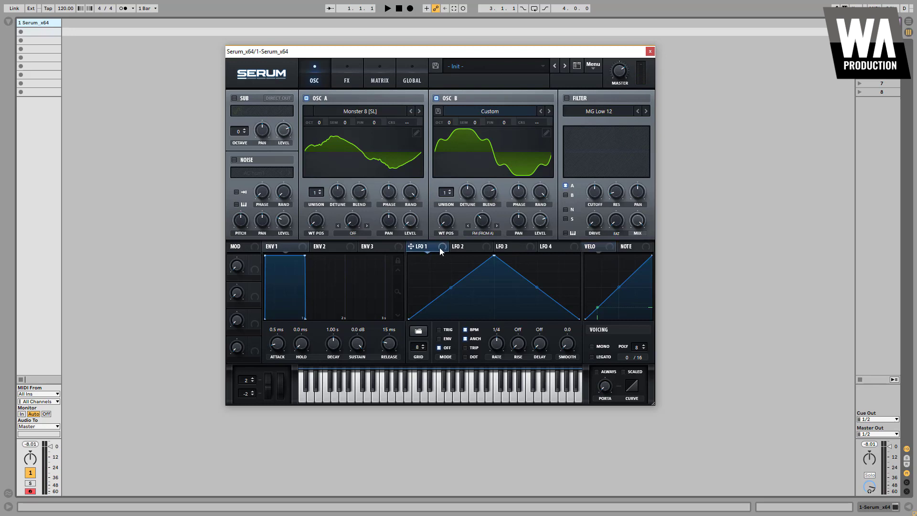
Modulate oscillator B's level and FM warp amount with LFO 1, reducing the warp modulation depth to about 24.
{"action": "left_click_drag", "start_coordinate": [439, 247], "coordinate": [540, 220]}
{"action": "right_click", "coordinate": [549, 218]}
{"action": "left_click", "coordinate": [552, 216]}
{"action": "left_click_drag", "start_coordinate": [478, 223], "coordinate": [475, 220]}
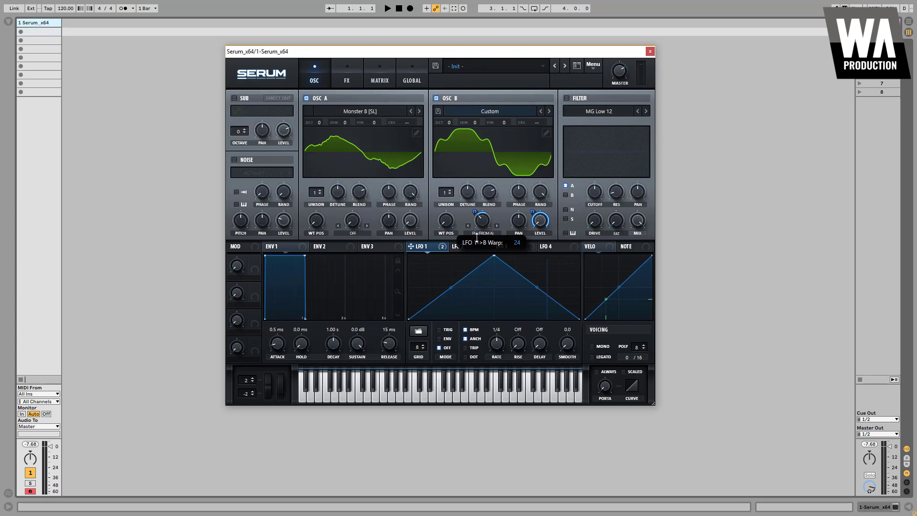
{"action": "left_click_drag", "start_coordinate": [477, 239], "coordinate": [477, 242]}
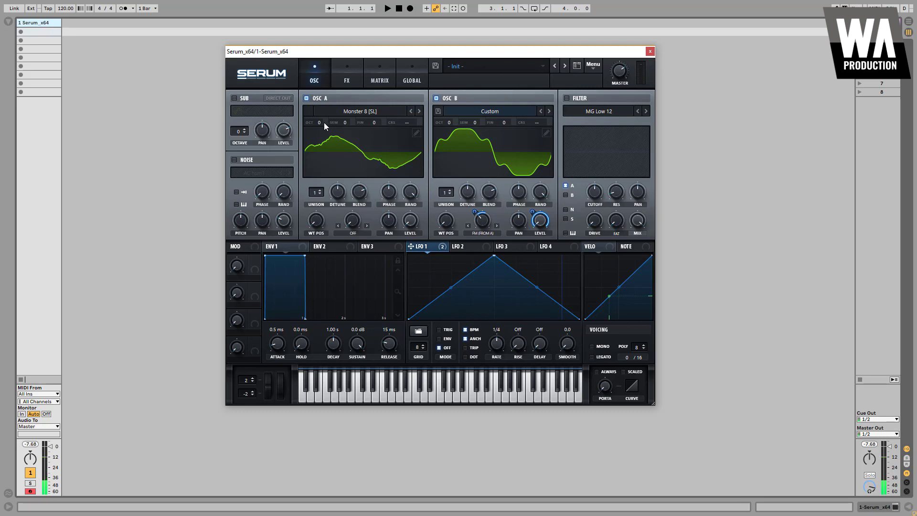
Raise oscillator A's octave to +2.
{"action": "mouse_move", "coordinate": [321, 121]}
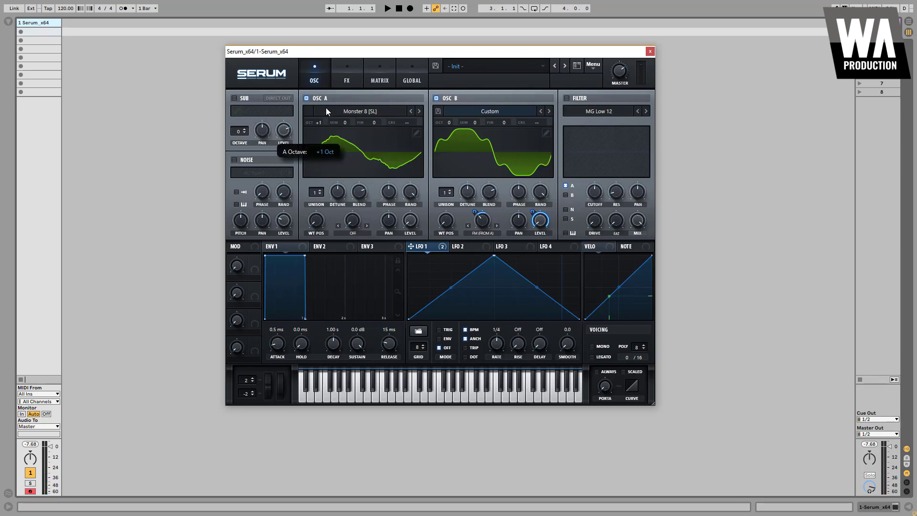
{"action": "left_click_drag", "start_coordinate": [326, 108], "coordinate": [328, 102]}
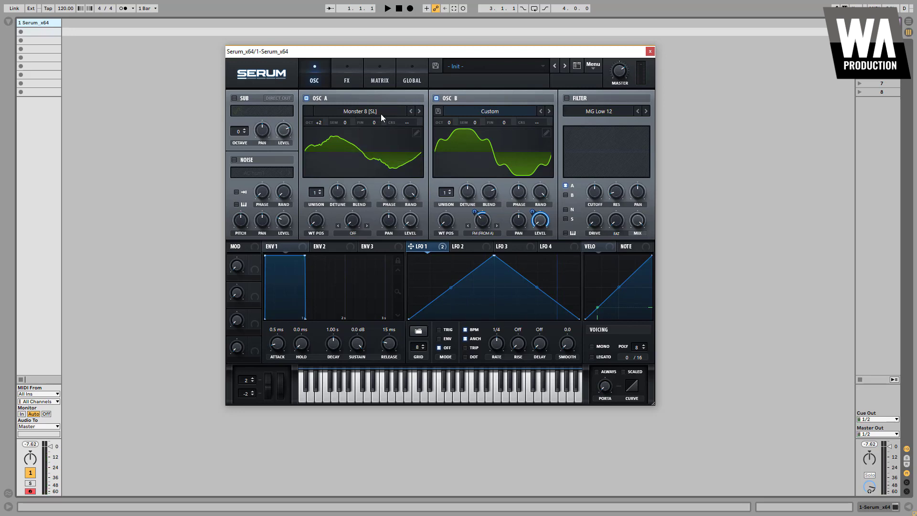
Set oscillator A's warp mode to PWM, raise its amount and modulate it with LFO 1.
{"action": "left_click", "coordinate": [352, 233]}
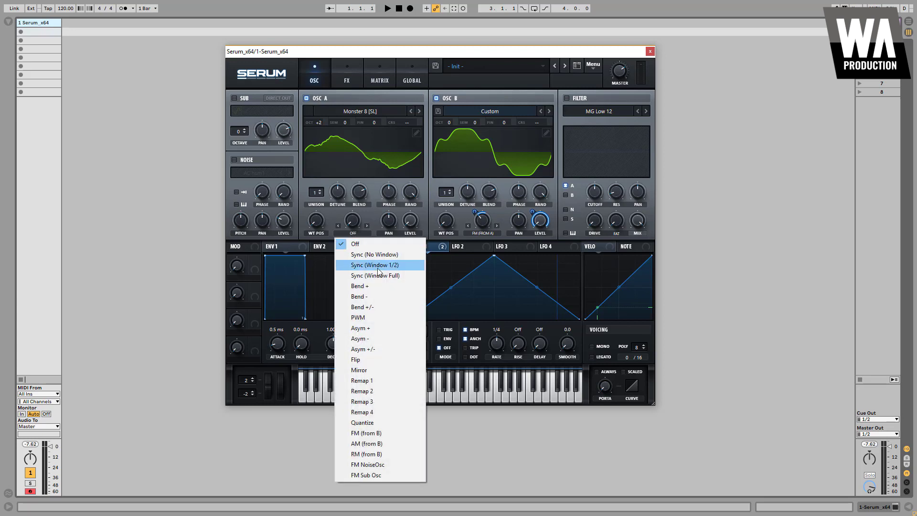
{"action": "left_click", "coordinate": [368, 317]}
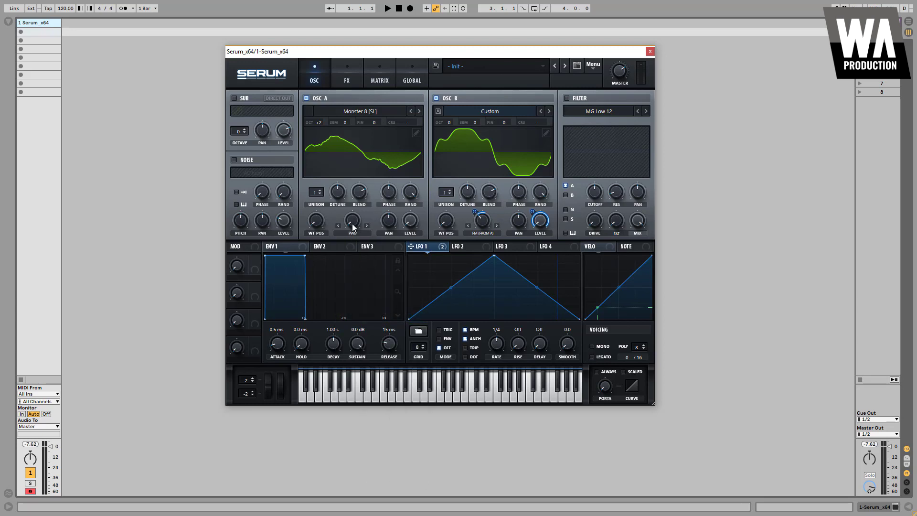
{"action": "left_click_drag", "start_coordinate": [352, 226], "coordinate": [389, 170]}
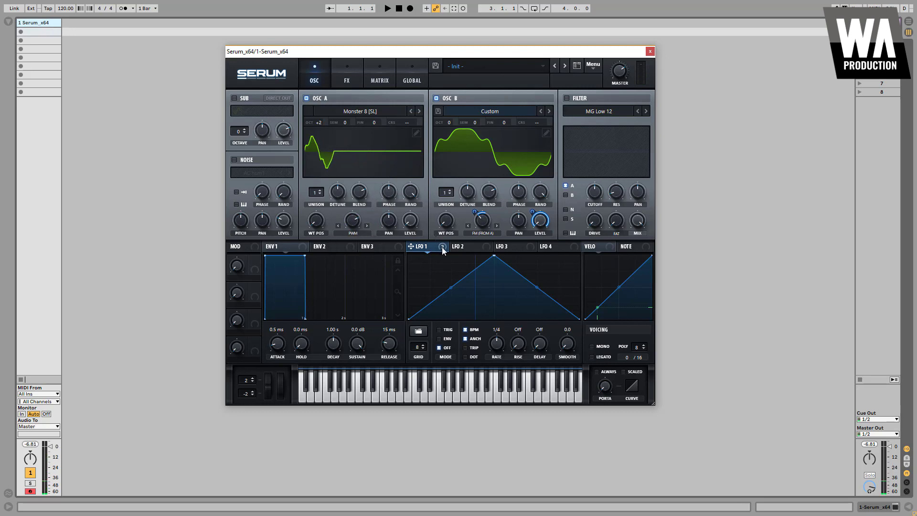
{"action": "left_click_drag", "start_coordinate": [354, 221], "coordinate": [345, 247]}
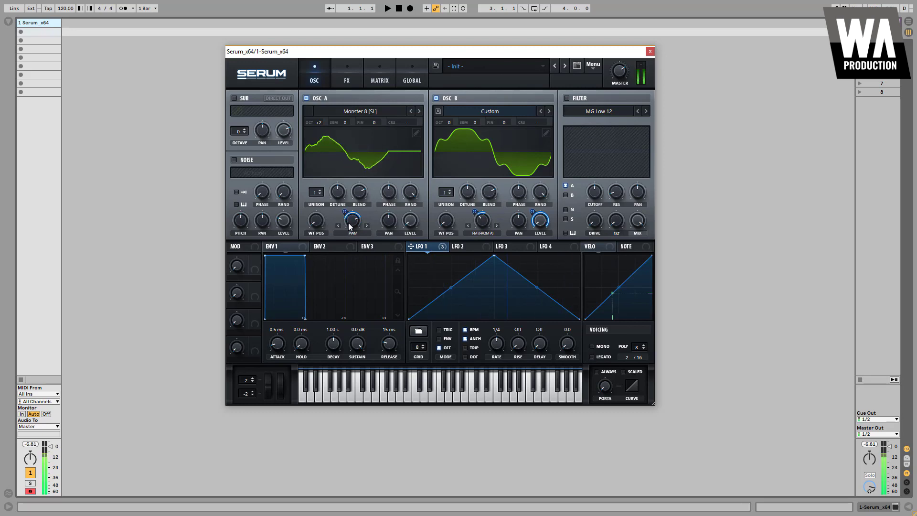
Set oscillator B's random phase to 0% and reduce oscillator A's phase.
{"action": "left_click_drag", "start_coordinate": [314, 223], "coordinate": [360, 282]}
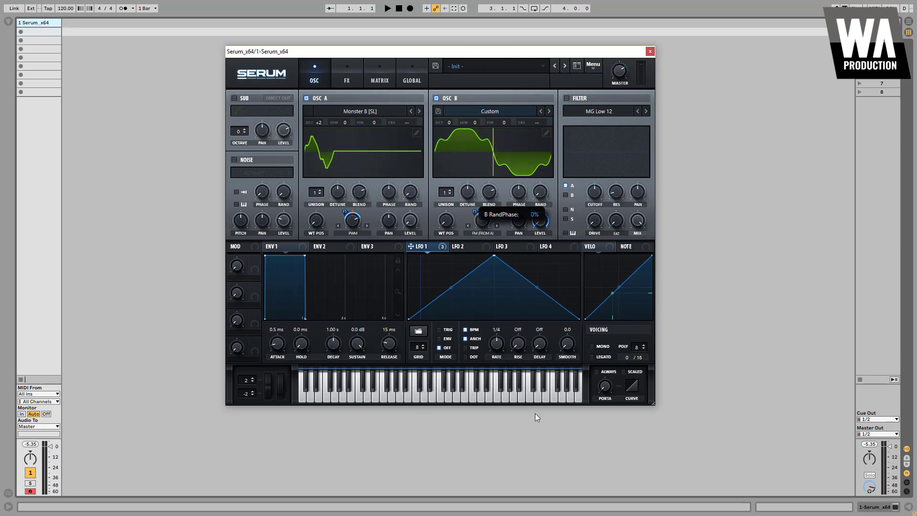
{"action": "mouse_move", "coordinate": [520, 201]}
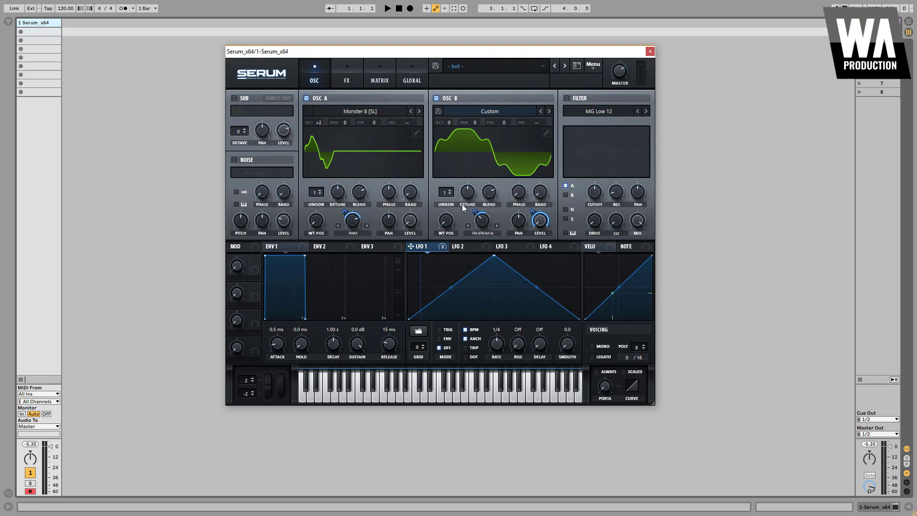
{"action": "mouse_move", "coordinate": [391, 202]}
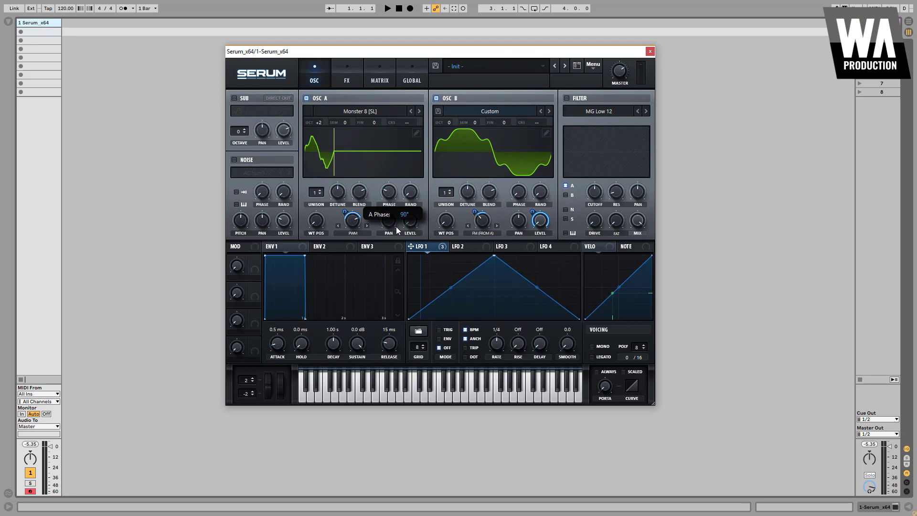
{"action": "left_click_drag", "start_coordinate": [397, 227], "coordinate": [396, 270]}
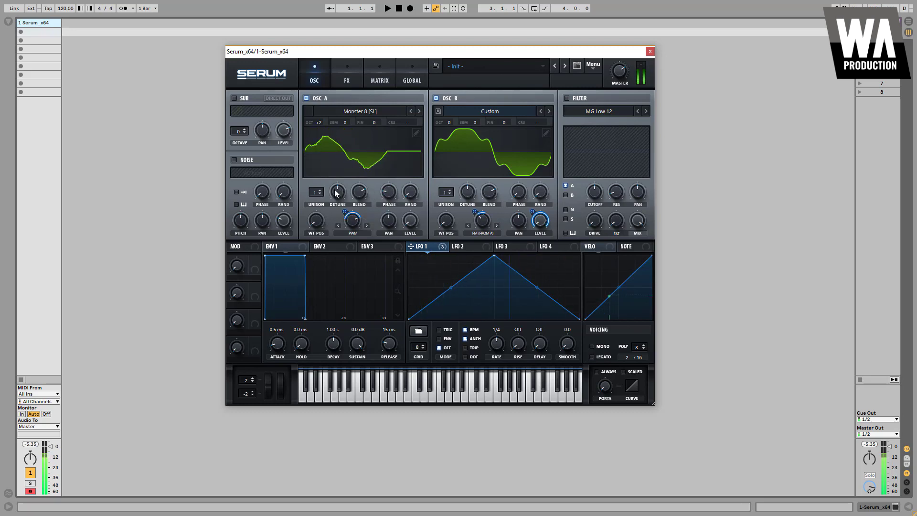
Set oscillator A to 3 unison voices and lower its detune.
{"action": "left_click", "coordinate": [320, 192]}
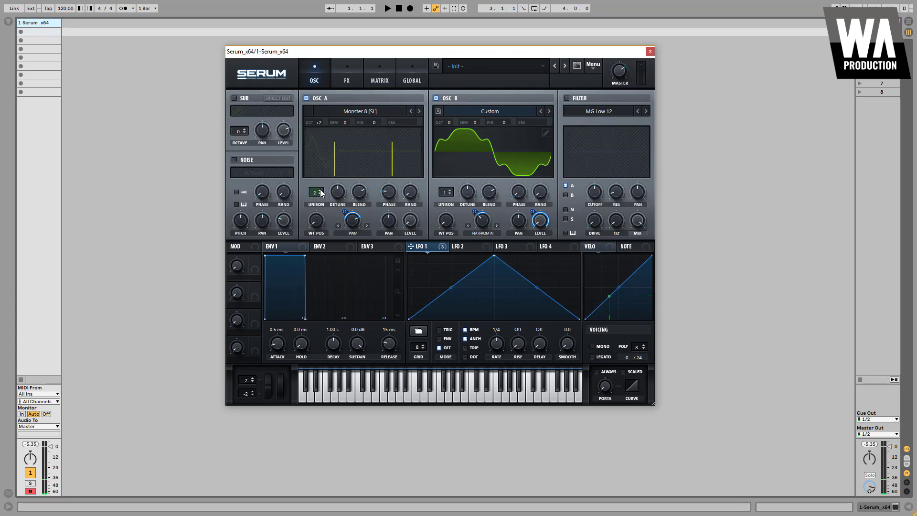
{"action": "left_click", "coordinate": [321, 192]}
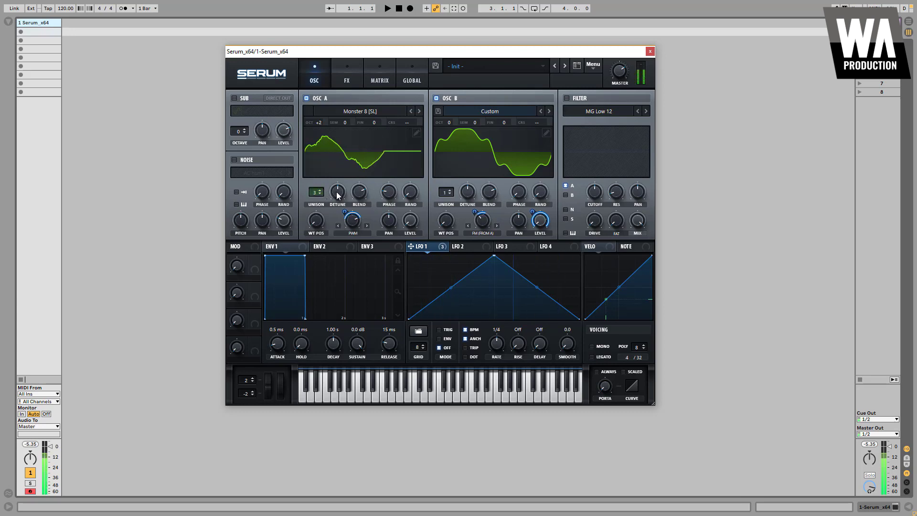
{"action": "left_click_drag", "start_coordinate": [337, 196], "coordinate": [338, 210]}
Set LFO 1's mode to Trig and check its modulation destinations.
{"action": "left_click", "coordinate": [439, 330]}
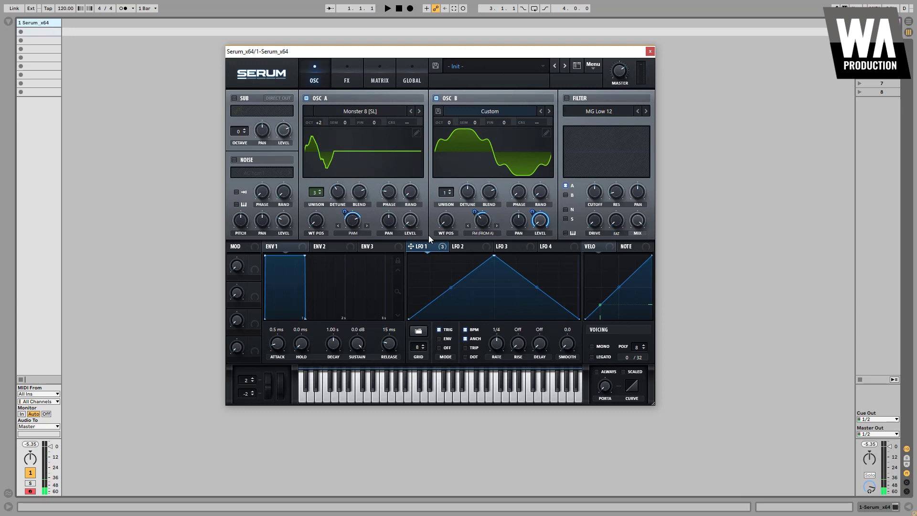
{"action": "right_click", "coordinate": [430, 247]}
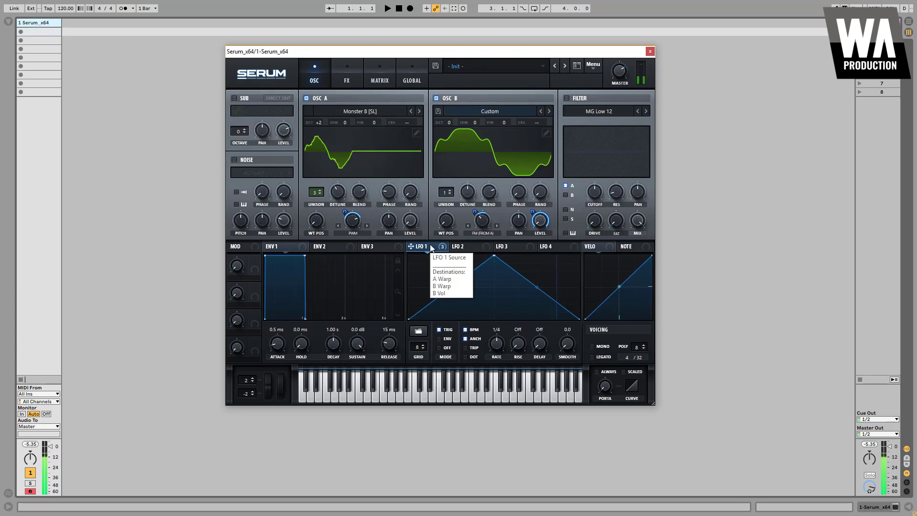
{"action": "left_click", "coordinate": [422, 314]}
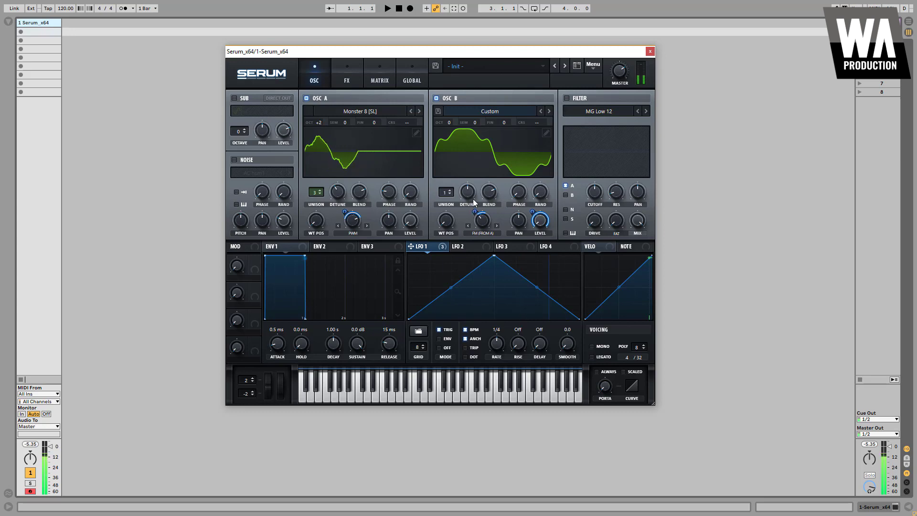
Give oscillator B 3 unison voices with detune at 0.00, and modulate its detune with LFO 1 at a small depth.
{"action": "left_click", "coordinate": [450, 190]}
{"action": "left_click", "coordinate": [451, 190]}
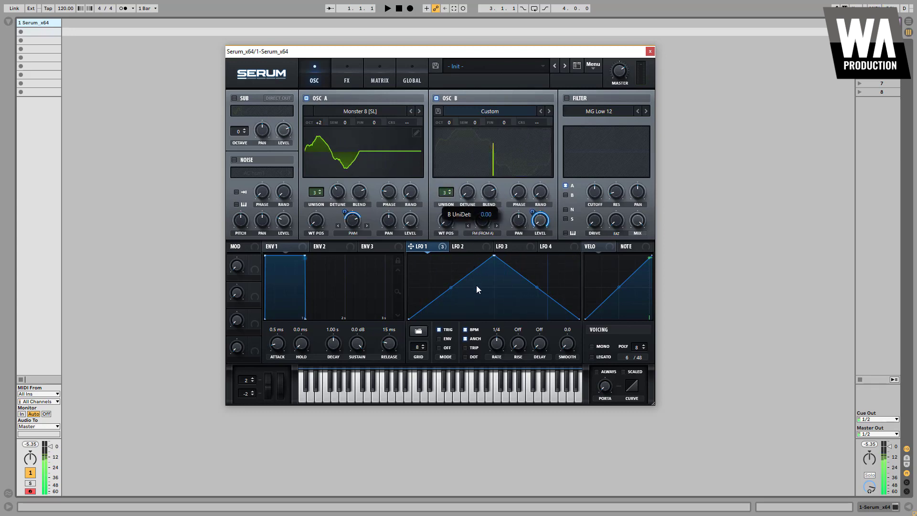
{"action": "left_click_drag", "start_coordinate": [445, 246], "coordinate": [459, 204]}
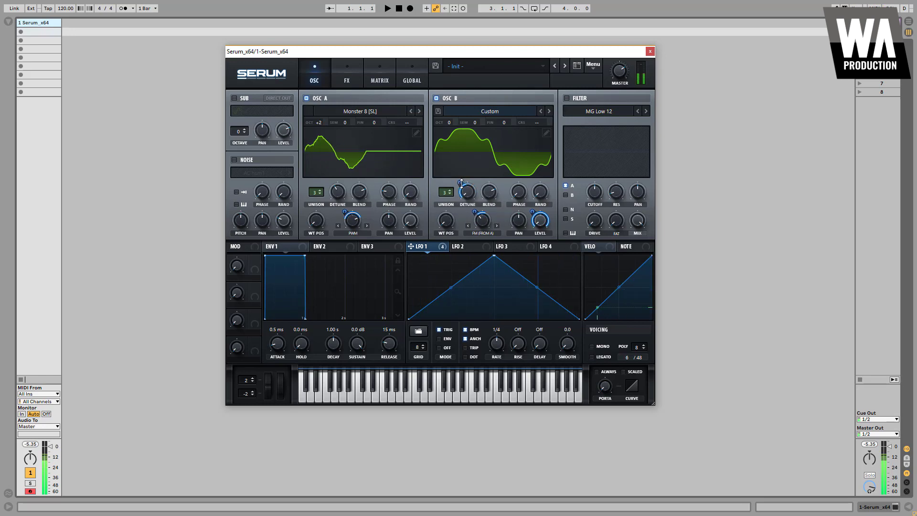
{"action": "left_click_drag", "start_coordinate": [460, 184], "coordinate": [461, 190]}
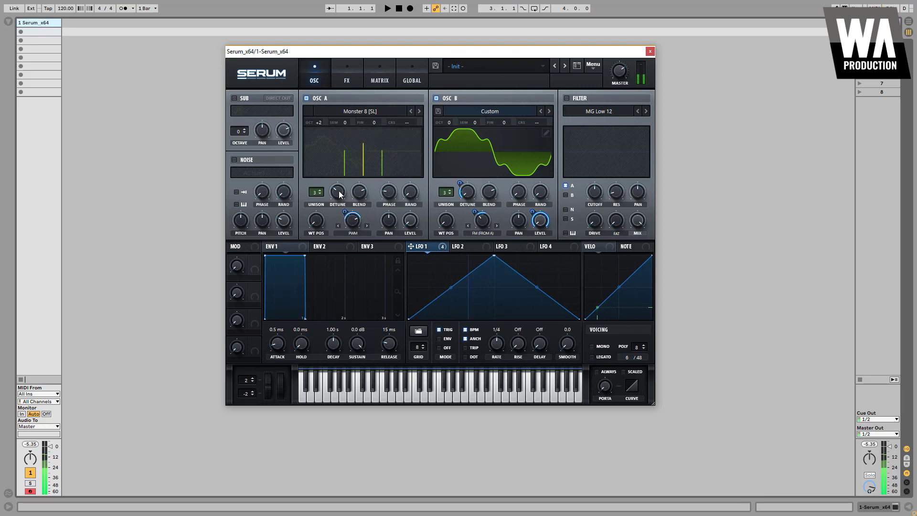
Fine-tune oscillator A's unison detune and lower its blend, keeping 3 voices.
{"action": "left_click_drag", "start_coordinate": [339, 193], "coordinate": [314, 221]}
{"action": "left_click", "coordinate": [320, 190]}
{"action": "left_click", "coordinate": [320, 190]}
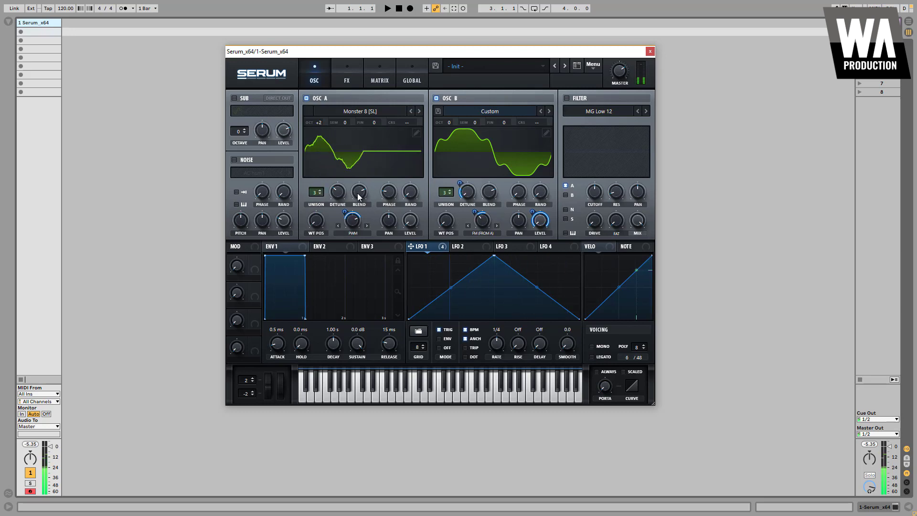
{"action": "mouse_move", "coordinate": [359, 193]}
{"action": "left_mouse_down"}
{"action": "mouse_move", "coordinate": [358, 224]}
{"action": "mouse_move", "coordinate": [359, 201]}
{"action": "mouse_move", "coordinate": [360, 208]}
{"action": "left_mouse_up"}
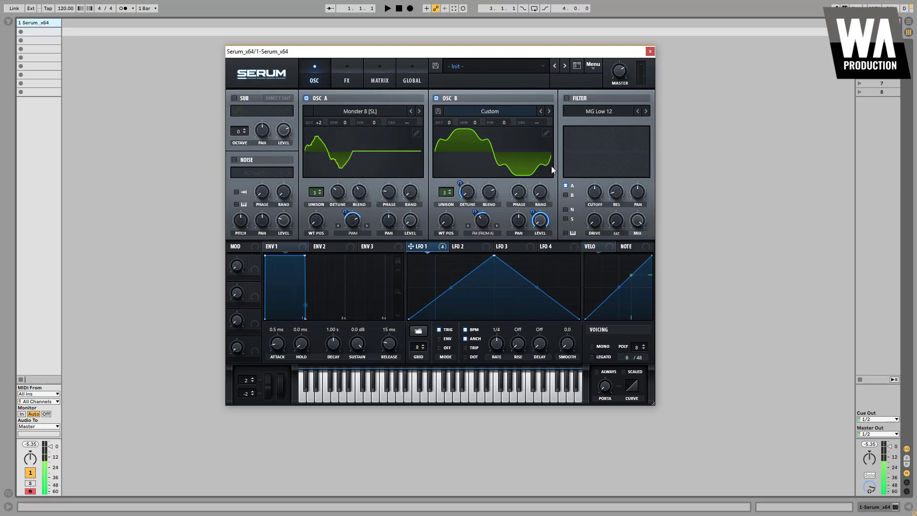
Enable the filter, set its type to HP 12, and adjust its cutoff and Freq.
{"action": "left_click", "coordinate": [566, 98]}
{"action": "left_click", "coordinate": [598, 111]}
{"action": "mouse_move", "coordinate": [611, 137]}
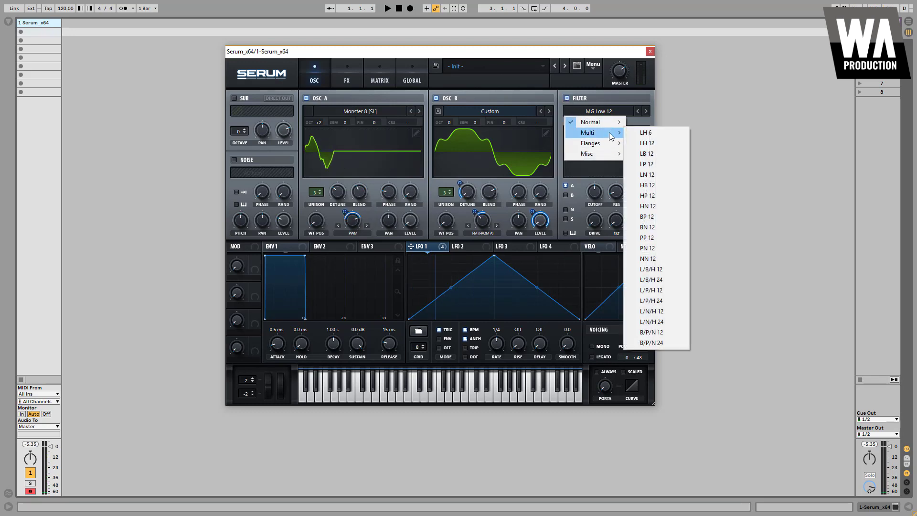
{"action": "left_click", "coordinate": [663, 194]}
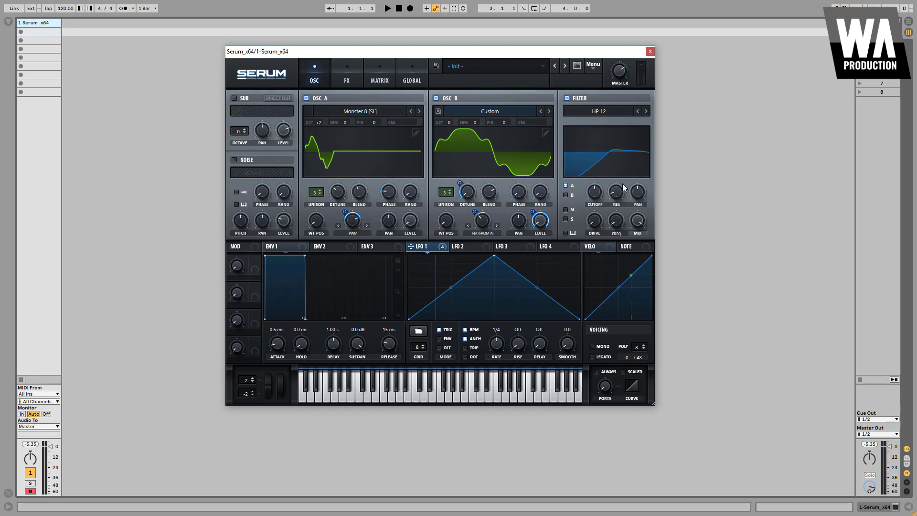
{"action": "left_click_drag", "start_coordinate": [594, 193], "coordinate": [618, 186]}
{"action": "left_click_drag", "start_coordinate": [609, 228], "coordinate": [613, 227]}
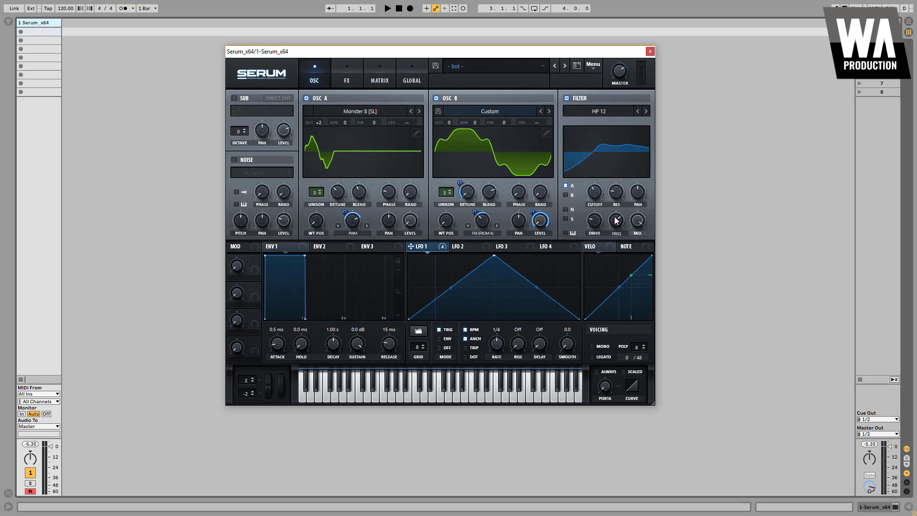
Modulate the filter's cutoff and resonance with LFO 1.
{"action": "left_click_drag", "start_coordinate": [592, 193], "coordinate": [588, 208]}
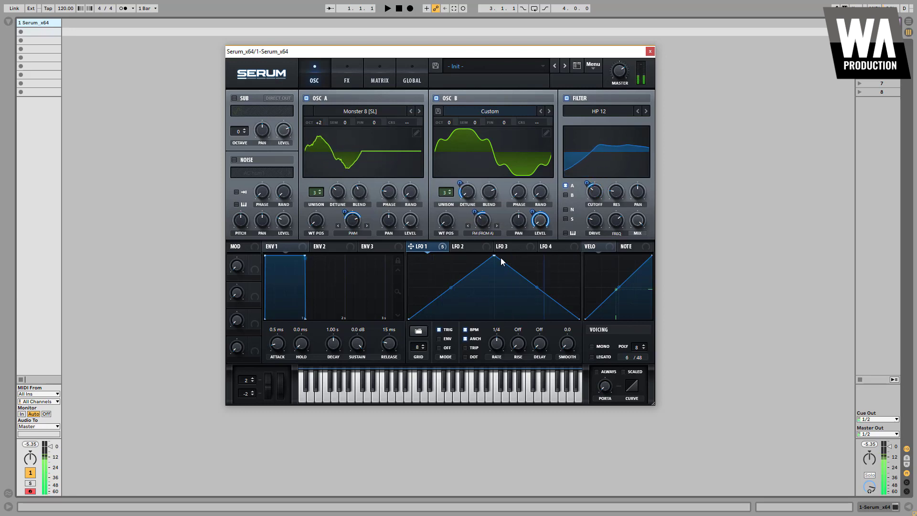
{"action": "left_click_drag", "start_coordinate": [610, 187], "coordinate": [615, 209]}
{"action": "mouse_move", "coordinate": [620, 227]}
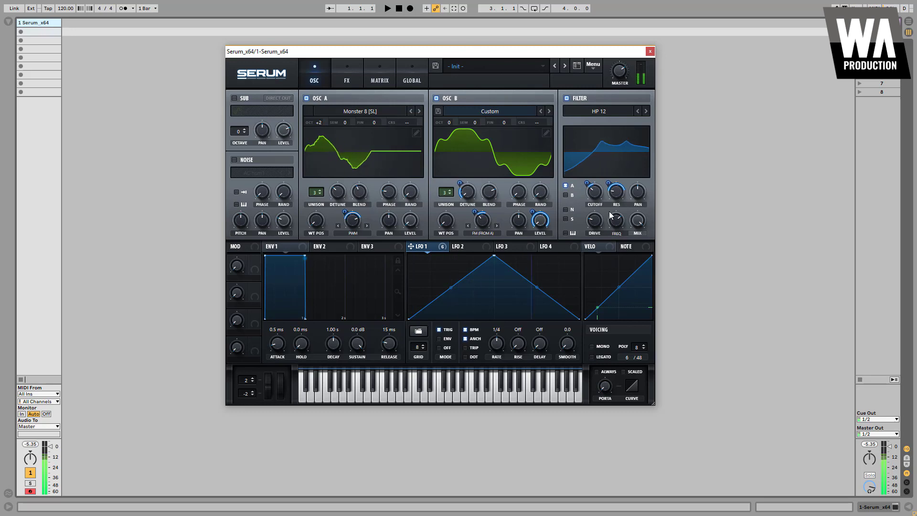
Reshape LFO 1 into three peaks of decreasing height and set its rate to 1/2.
{"action": "left_click_drag", "start_coordinate": [495, 259], "coordinate": [495, 320]}
{"action": "double_click", "coordinate": [467, 269]}
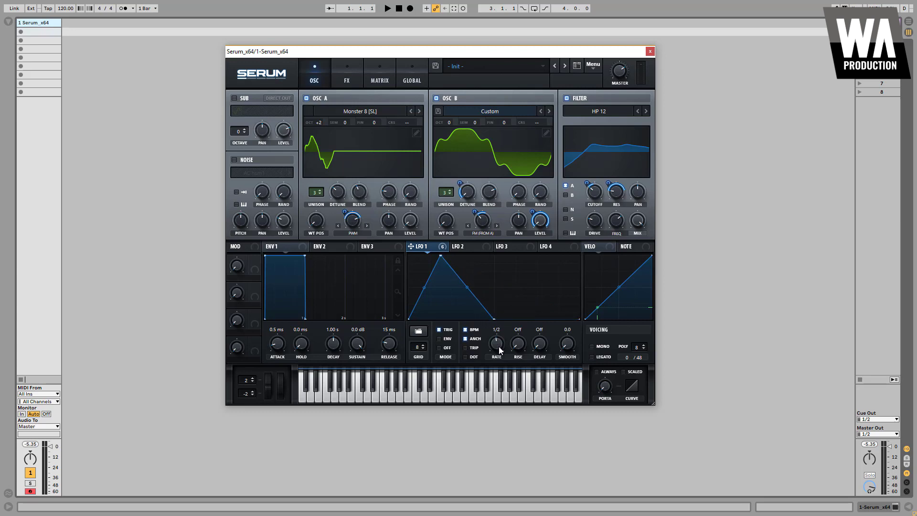
{"action": "double_click", "coordinate": [522, 318]}
{"action": "left_click_drag", "start_coordinate": [522, 318], "coordinate": [559, 290]}
{"action": "double_click", "coordinate": [531, 297]}
{"action": "double_click", "coordinate": [559, 318]}
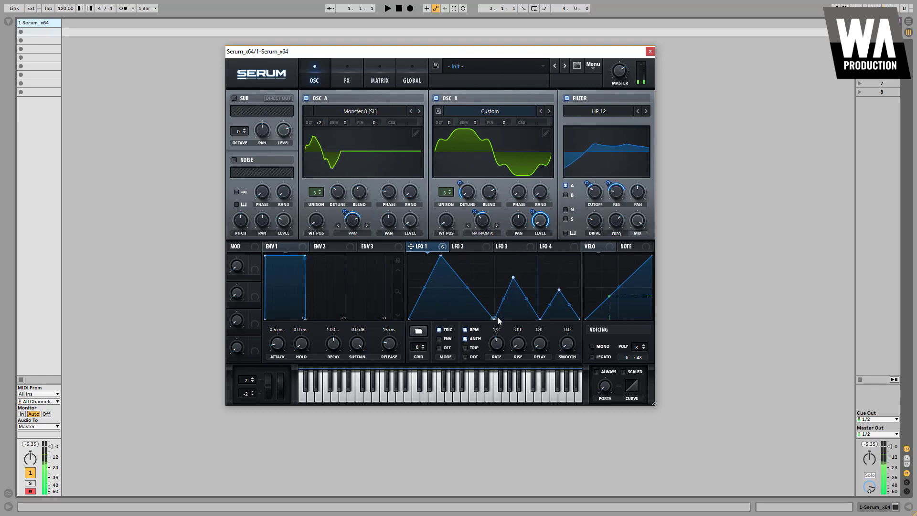
{"action": "left_click_drag", "start_coordinate": [514, 277], "coordinate": [519, 279]}
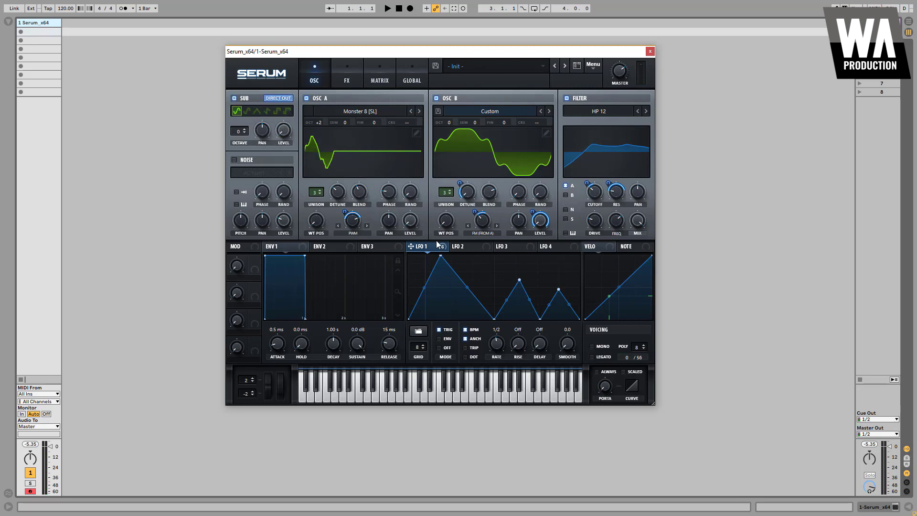
Enable the sub oscillator with Direct Out, modulate its level with LFO 1 and choose its second waveform.
{"action": "left_click_drag", "start_coordinate": [287, 131], "coordinate": [287, 112]}
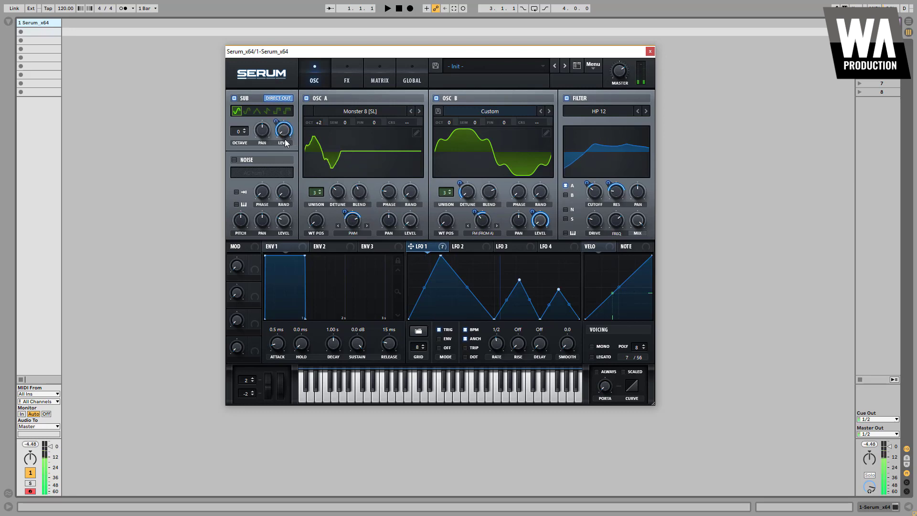
{"action": "left_click", "coordinate": [247, 111]}
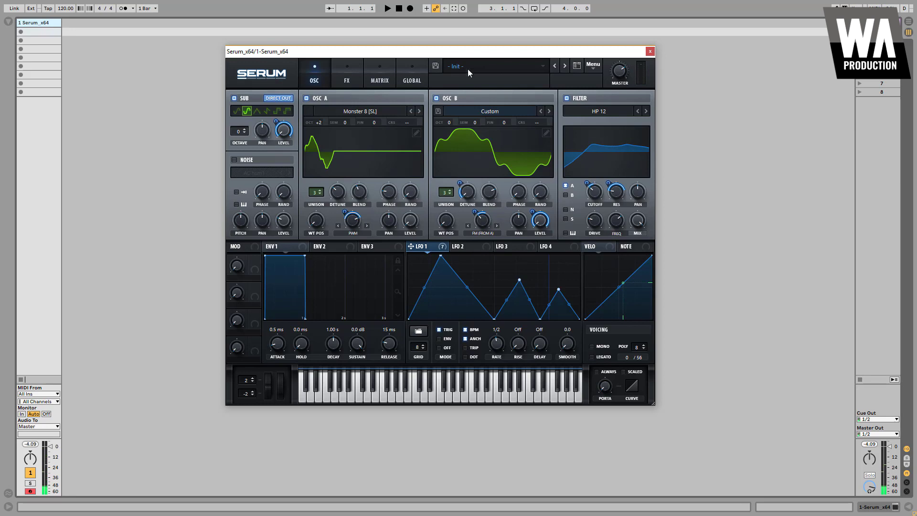
Enable the Hyper/Dimension and EQ effects, placing the EQ directly after Hyper/Dimension.
{"action": "left_click", "coordinate": [349, 76]}
{"action": "left_click", "coordinate": [242, 99]}
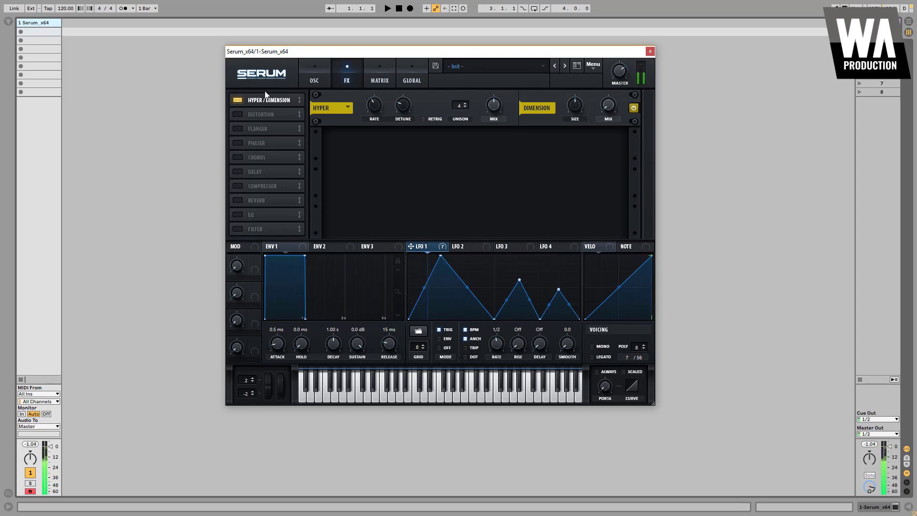
{"action": "left_click", "coordinate": [233, 214]}
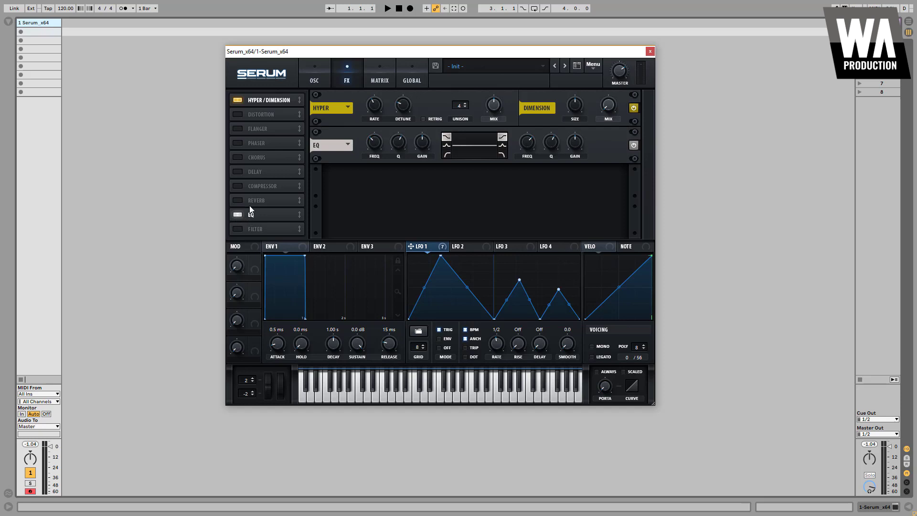
Set both EQ bands to boosted peaks, the low one at 12.4 dB, and modulate both frequencies with LFO 1.
{"action": "left_click", "coordinate": [446, 146]}
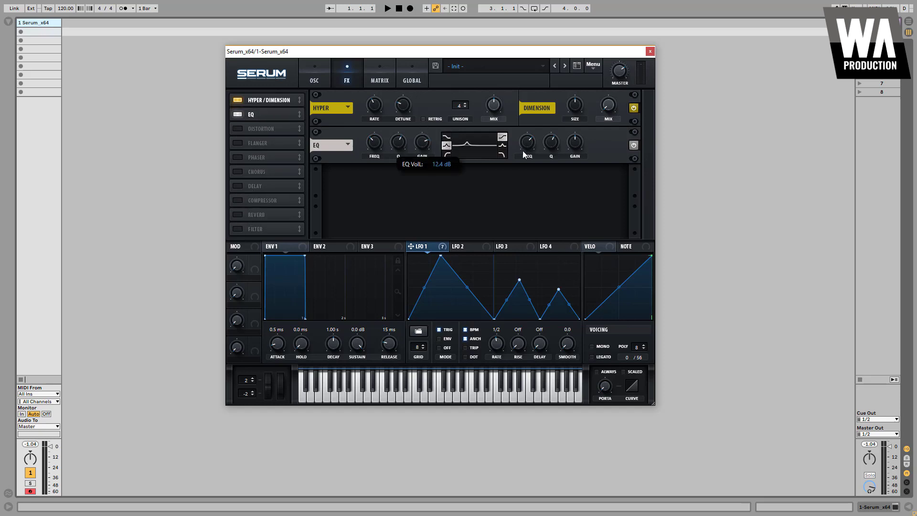
{"action": "left_click", "coordinate": [503, 145]}
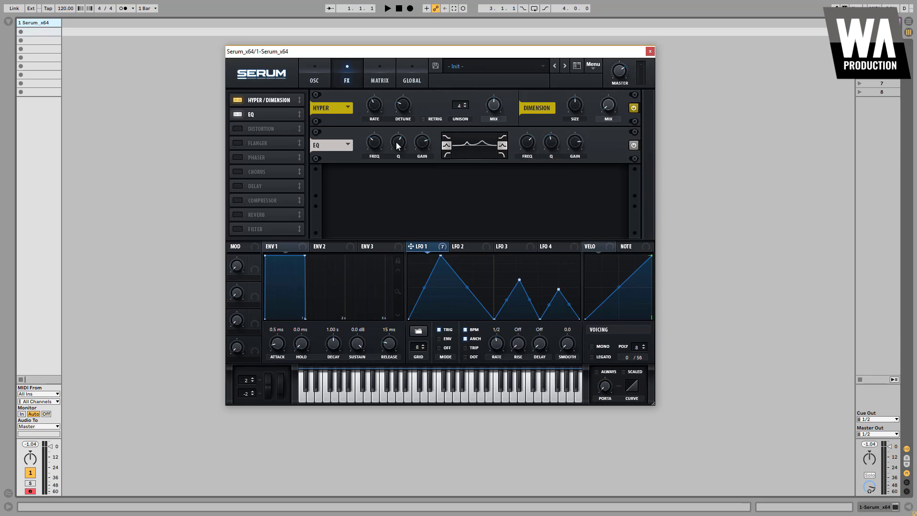
{"action": "left_click_drag", "start_coordinate": [396, 142], "coordinate": [396, 154]}
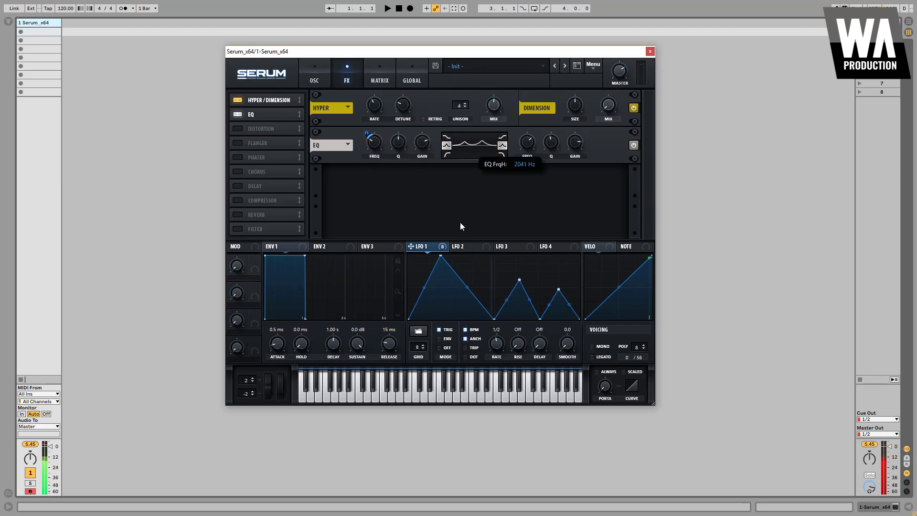
{"action": "left_click_drag", "start_coordinate": [523, 146], "coordinate": [521, 159]}
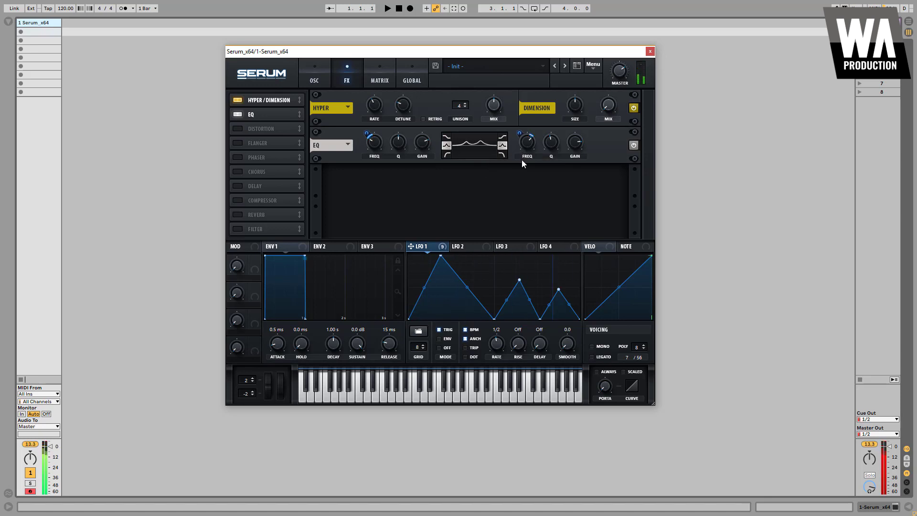
Add a Compressor directly after the EQ, with Multiband on and a higher gain.
{"action": "left_click", "coordinate": [237, 201]}
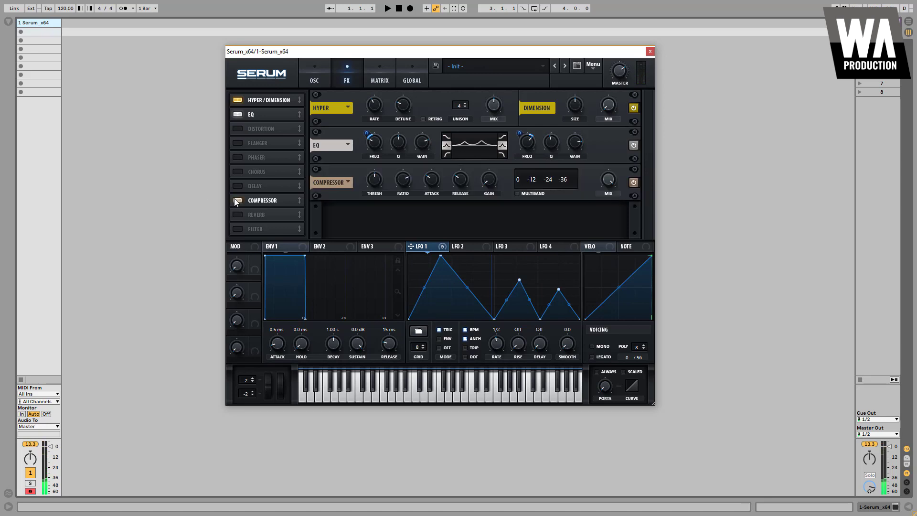
{"action": "left_click_drag", "start_coordinate": [249, 200], "coordinate": [270, 124]}
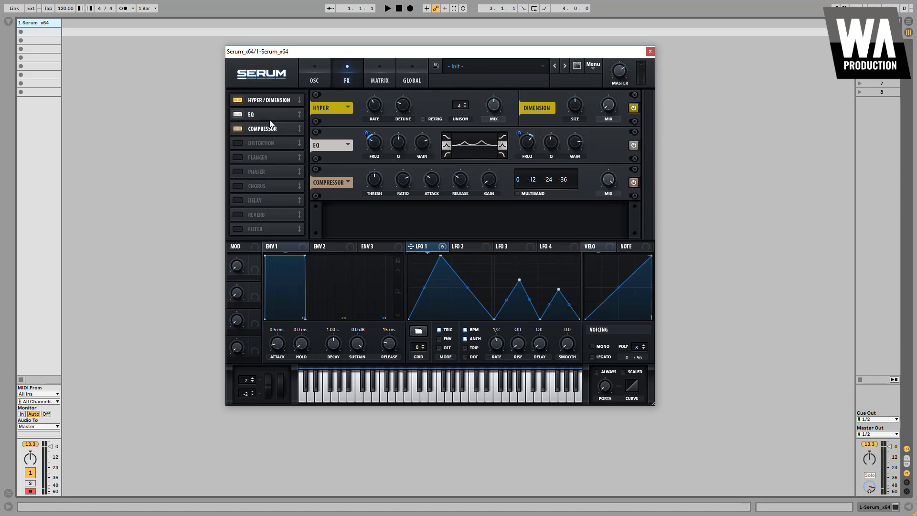
{"action": "left_click", "coordinate": [544, 192]}
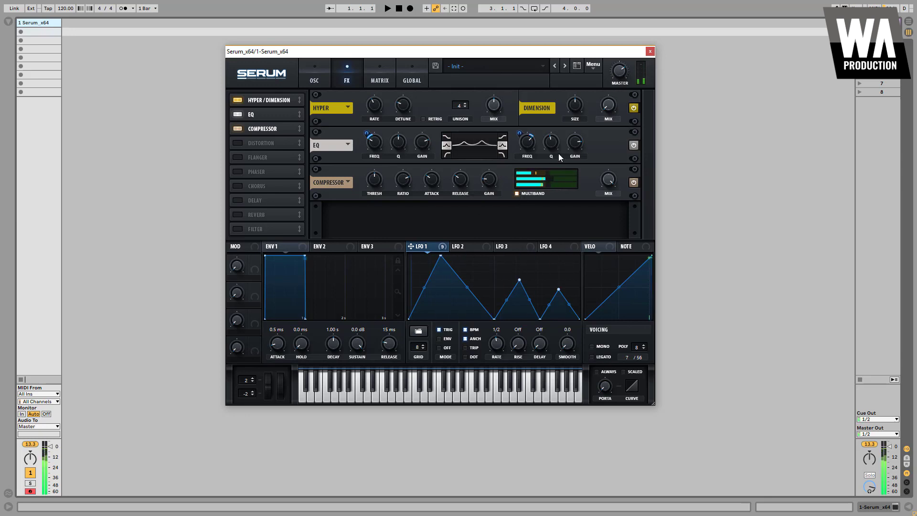
Compare the sound with the EQ bypassed, and set the upper EQ band's frequency to about 2517 Hz.
{"action": "left_click", "coordinate": [632, 144]}
{"action": "left_click", "coordinate": [632, 145]}
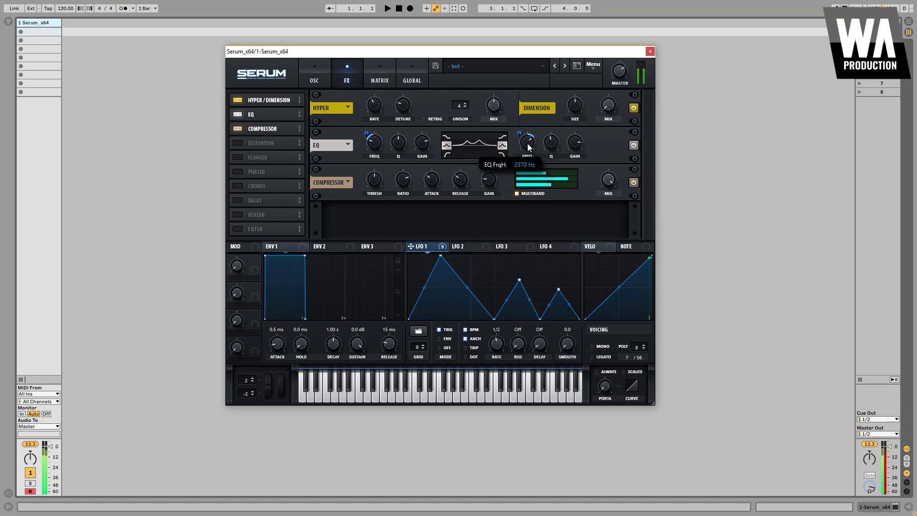
{"action": "left_click_drag", "start_coordinate": [525, 151], "coordinate": [525, 145]}
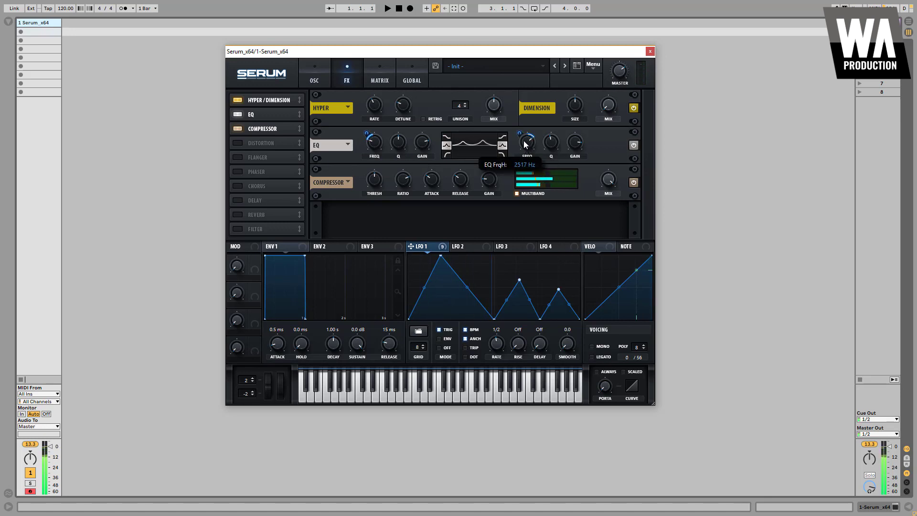
Add an Allpasses Filter effect between the EQ and Compressor, lowering its cutoff and raising its drive.
{"action": "left_click", "coordinate": [236, 228]}
{"action": "left_click_drag", "start_coordinate": [239, 228], "coordinate": [259, 131]}
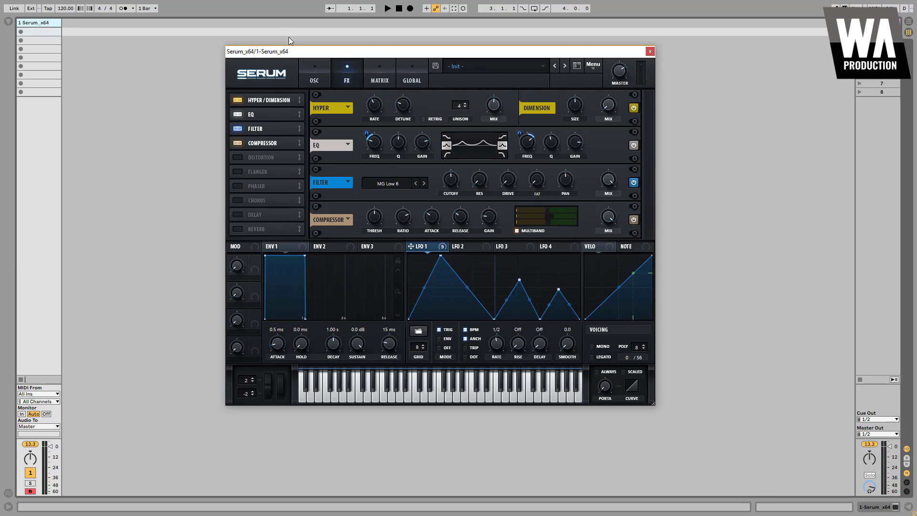
{"action": "left_click", "coordinate": [412, 182]}
{"action": "mouse_move", "coordinate": [396, 225]}
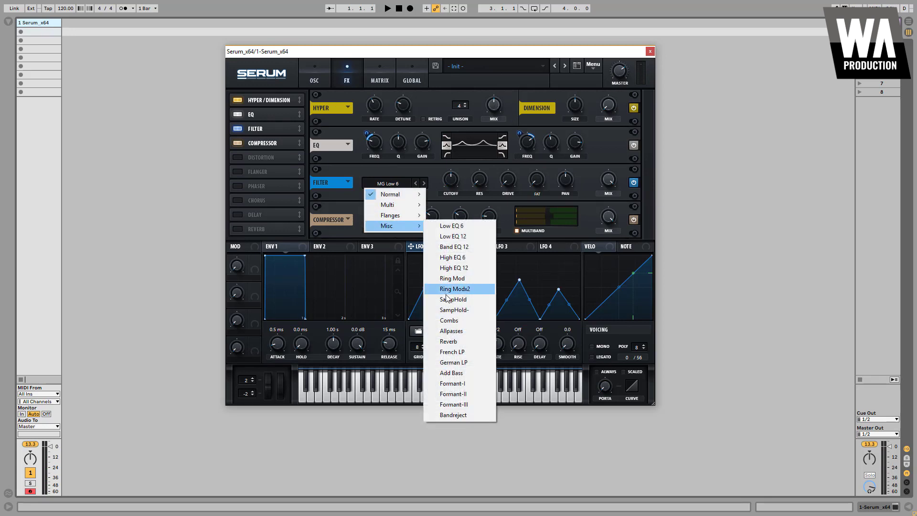
{"action": "left_click", "coordinate": [452, 332]}
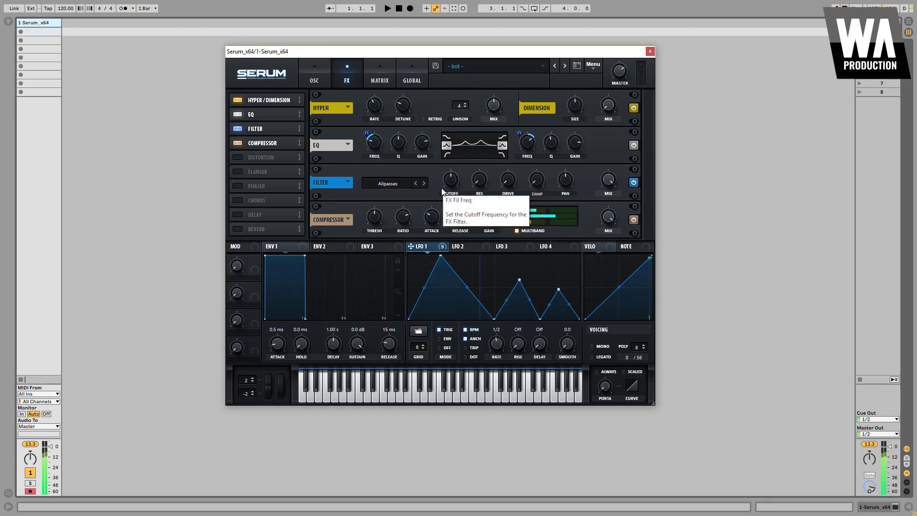
{"action": "left_click_drag", "start_coordinate": [441, 191], "coordinate": [468, 215]}
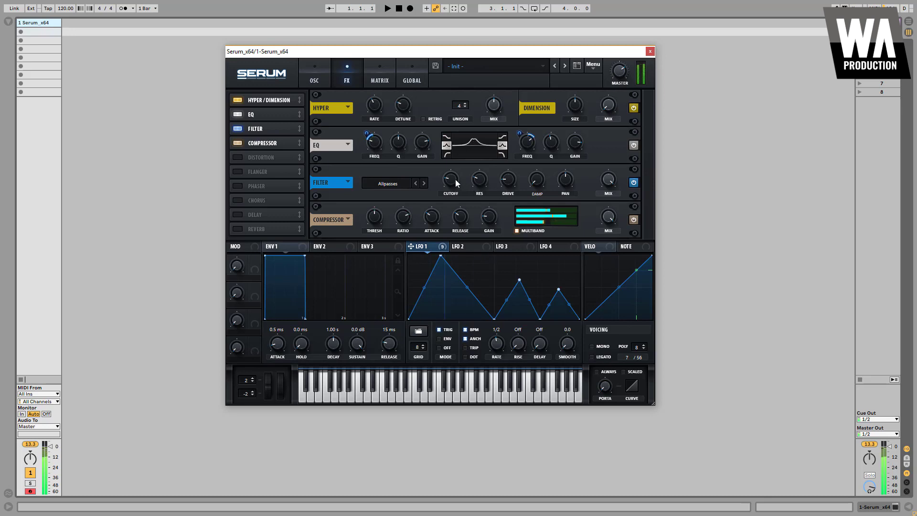
Compare the sound with the Filter effect bypassed and active, and set its mix to about 56%.
{"action": "left_click", "coordinate": [634, 182]}
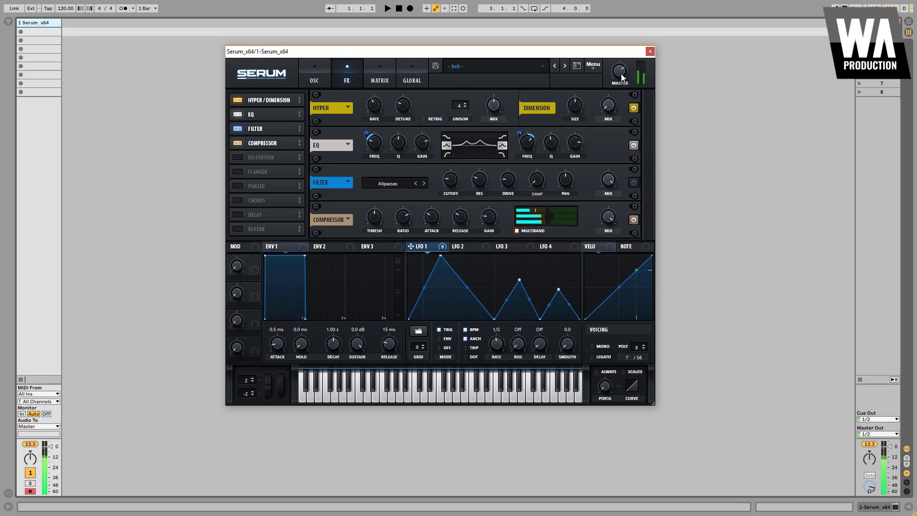
{"action": "left_click", "coordinate": [633, 183]}
{"action": "left_click", "coordinate": [633, 183]}
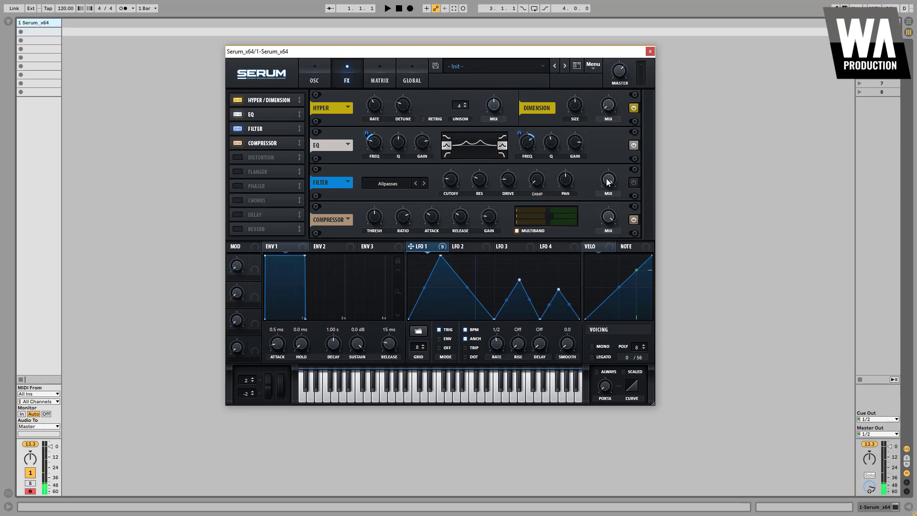
{"action": "left_click_drag", "start_coordinate": [607, 182], "coordinate": [607, 193]}
{"action": "scroll", "coordinate": [608, 188], "scroll_direction": "down", "scroll_amount": 3}
{"action": "scroll", "coordinate": [609, 182], "scroll_direction": "down", "scroll_amount": 2}
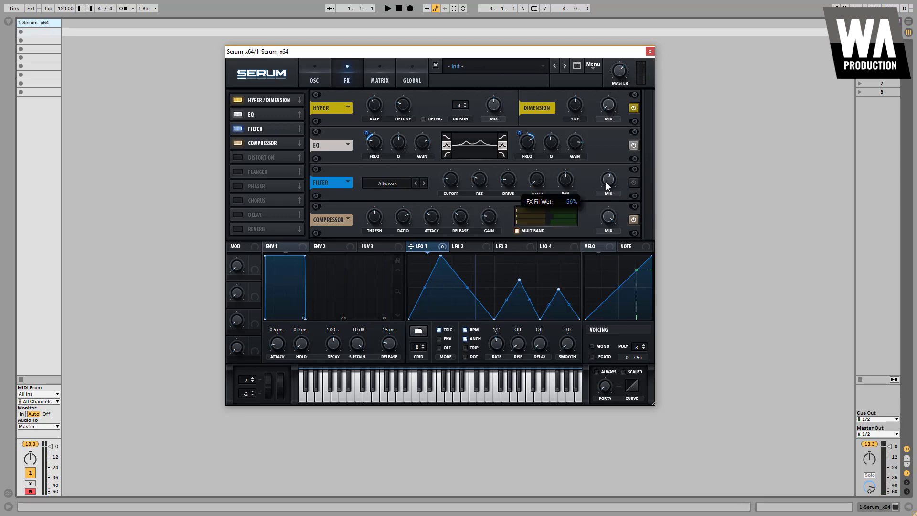
{"action": "left_click", "coordinate": [633, 182]}
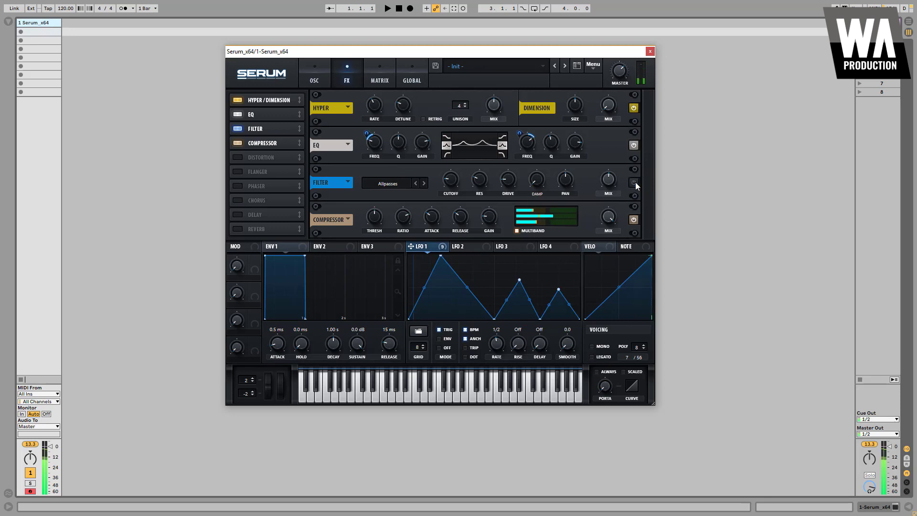
{"action": "mouse_move", "coordinate": [612, 184]}
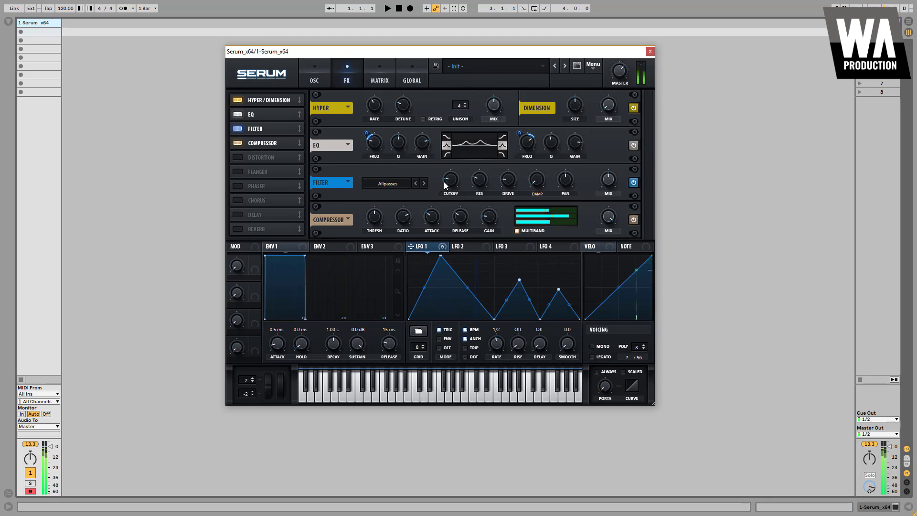
{"action": "mouse_move", "coordinate": [449, 181]}
Add a Delay effect directly after the Compressor and load its FAKE_STEREO preset.
{"action": "left_click", "coordinate": [241, 213]}
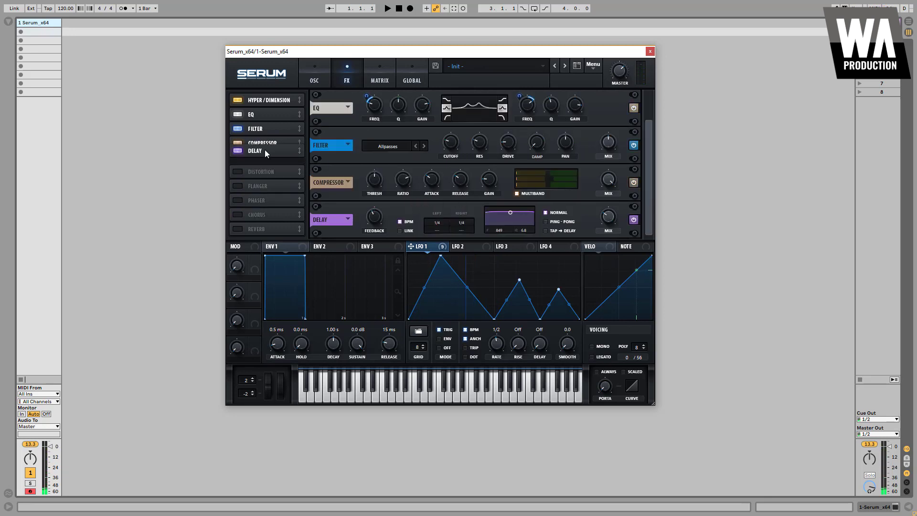
{"action": "left_click", "coordinate": [352, 222]}
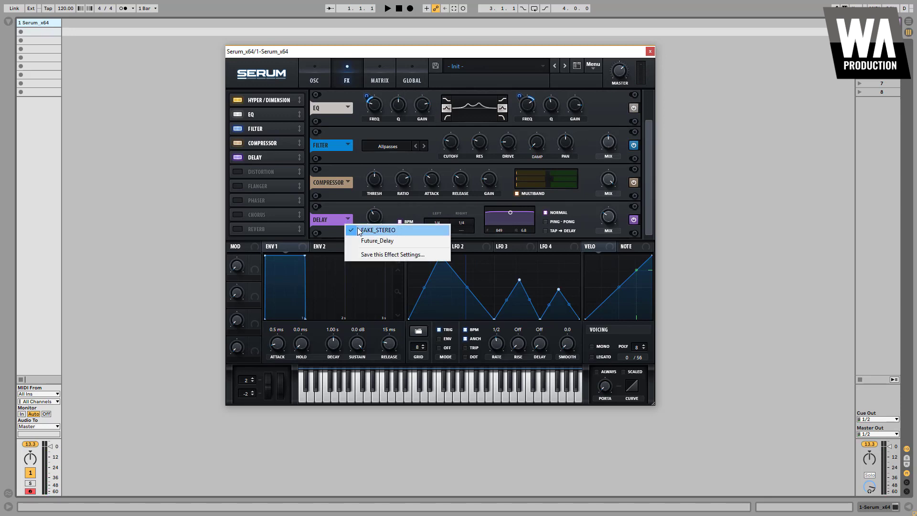
{"action": "left_click", "coordinate": [375, 230]}
Set the delay's feedback to 40% and link its two sides at a time of 22.08 ms.
{"action": "mouse_move", "coordinate": [378, 208]}
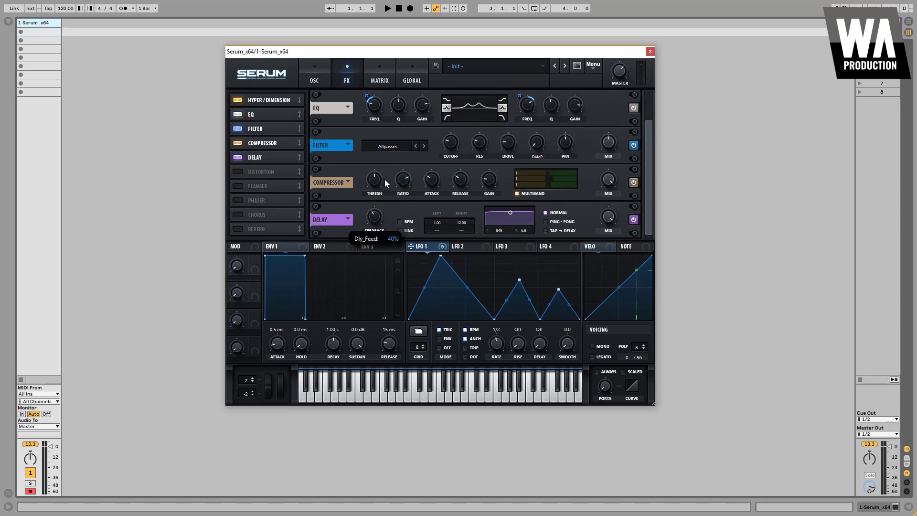
{"action": "left_click", "coordinate": [403, 230]}
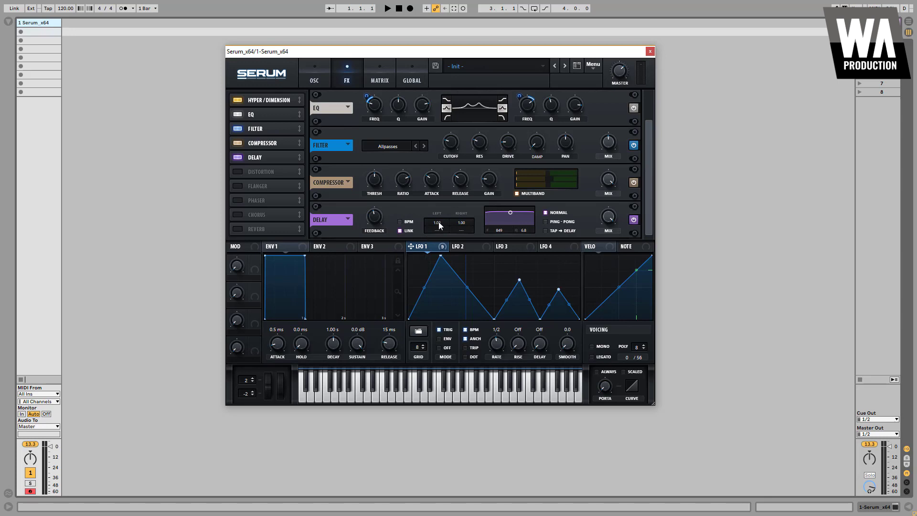
{"action": "left_click_drag", "start_coordinate": [438, 222], "coordinate": [451, 183]}
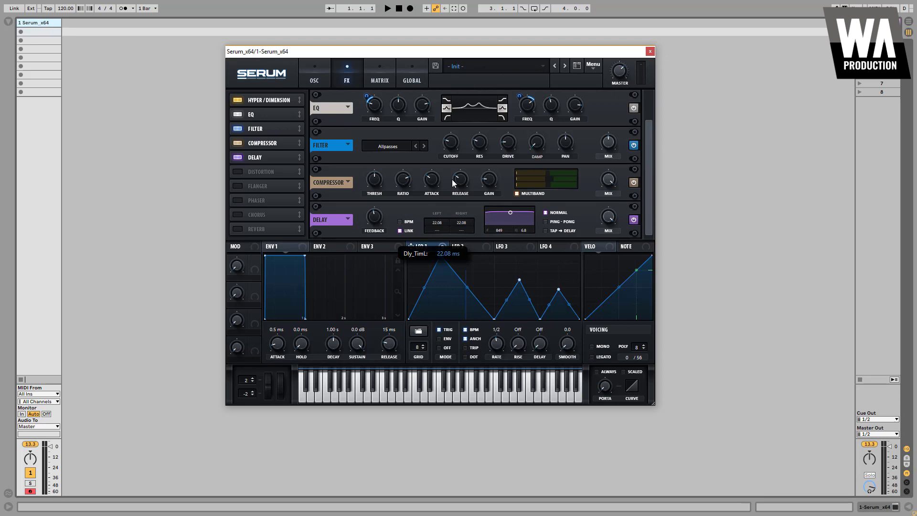
Audition the delay's linked time across about 20 to 51 ms and return it to 22.08 ms.
{"action": "left_click_drag", "start_coordinate": [451, 180], "coordinate": [449, 175]}
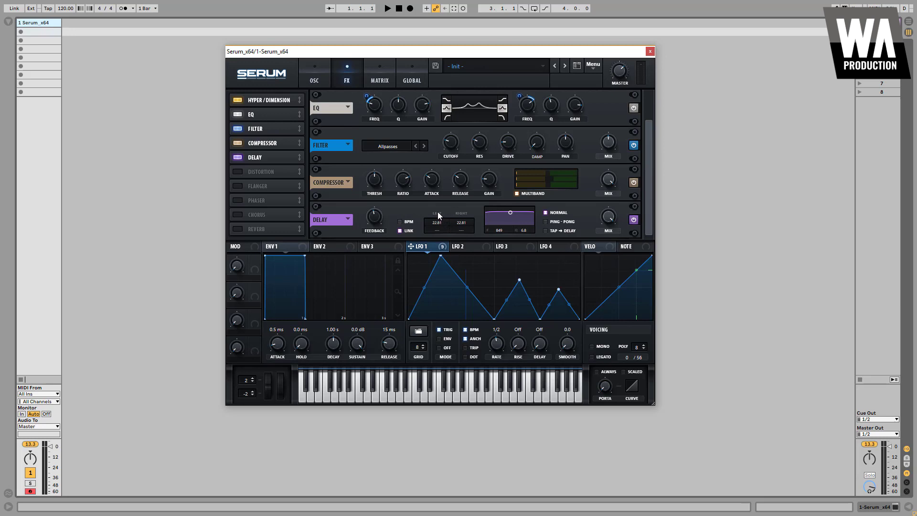
{"action": "left_click_drag", "start_coordinate": [437, 211], "coordinate": [435, 225]}
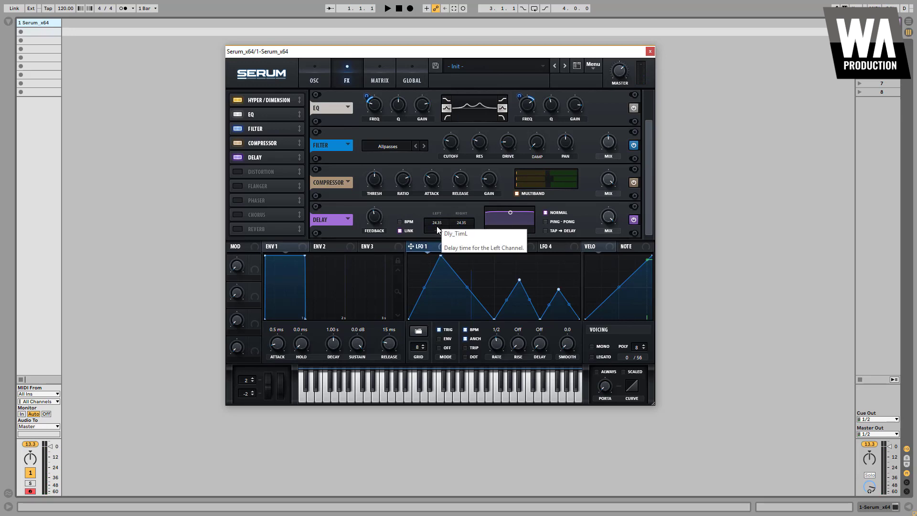
{"action": "scroll", "coordinate": [439, 224], "scroll_direction": "down", "scroll_amount": 2}
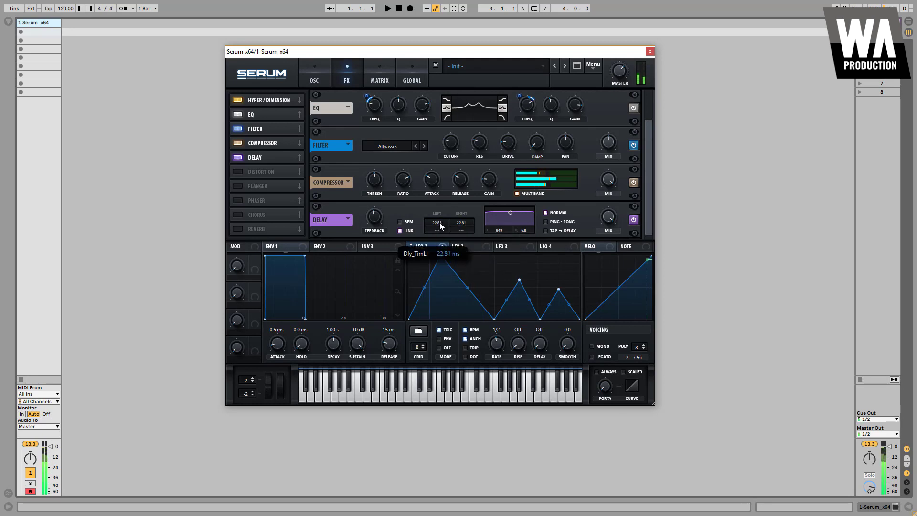
{"action": "scroll", "coordinate": [440, 223], "scroll_direction": "down", "scroll_amount": 2}
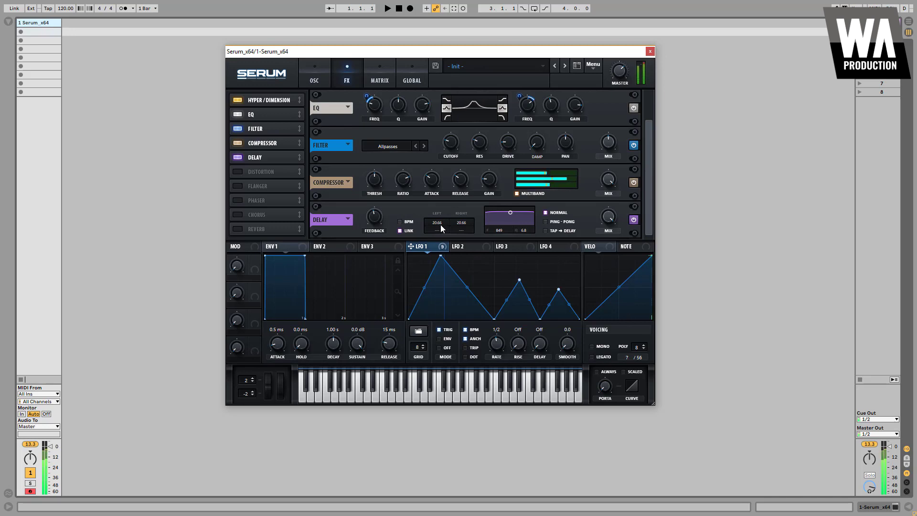
{"action": "scroll", "coordinate": [440, 224], "scroll_direction": "up", "scroll_amount": 4}
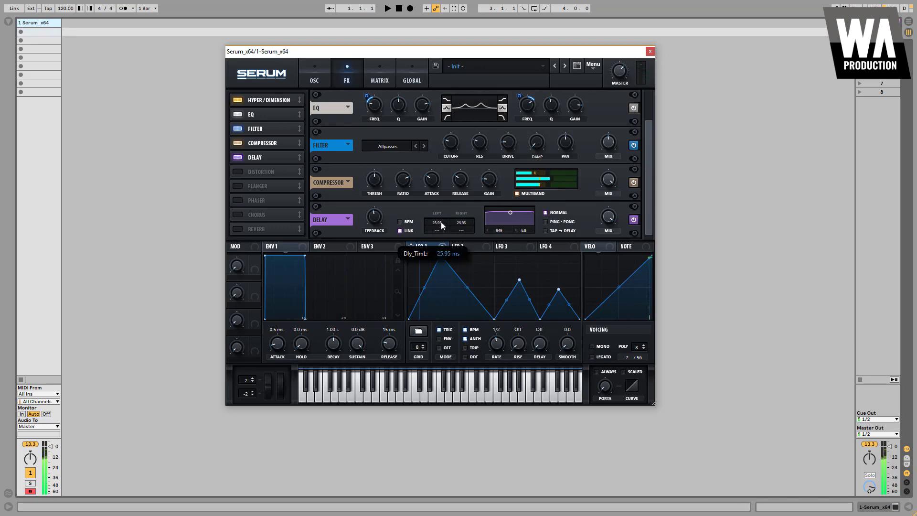
{"action": "scroll", "coordinate": [441, 222], "scroll_direction": "up", "scroll_amount": 10}
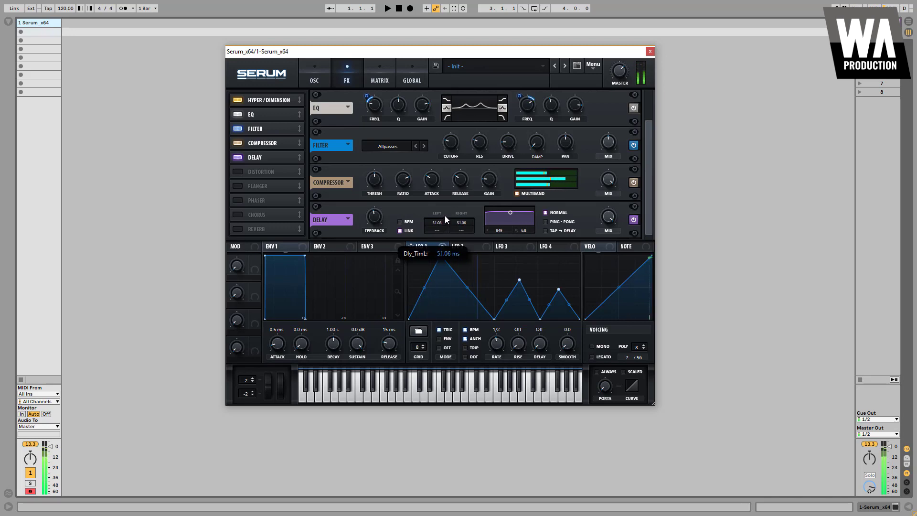
{"action": "scroll", "coordinate": [445, 216], "scroll_direction": "down", "scroll_amount": 7}
{"action": "scroll", "coordinate": [445, 224], "scroll_direction": "down", "scroll_amount": 4}
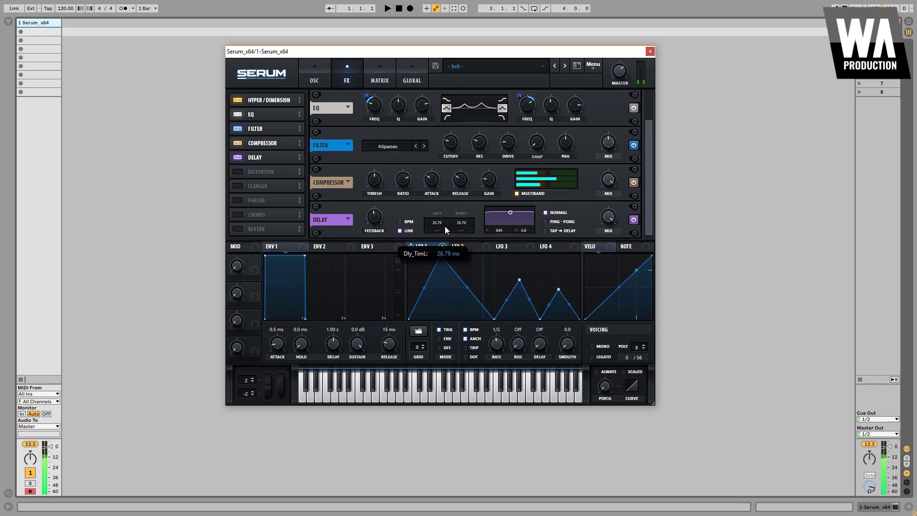
{"action": "scroll", "coordinate": [445, 227], "scroll_direction": "down", "scroll_amount": 2}
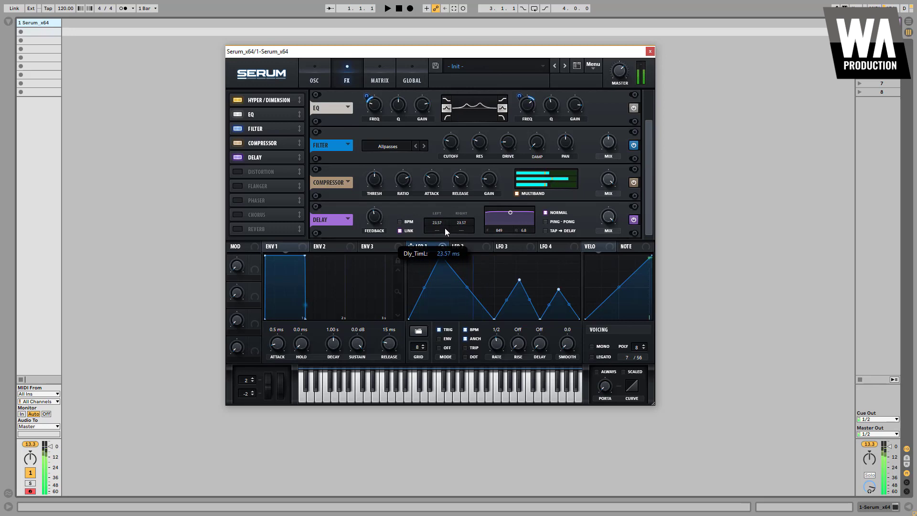
{"action": "scroll", "coordinate": [445, 230], "scroll_direction": "down", "scroll_amount": 1}
{"action": "scroll", "coordinate": [445, 229], "scroll_direction": "down", "scroll_amount": 1}
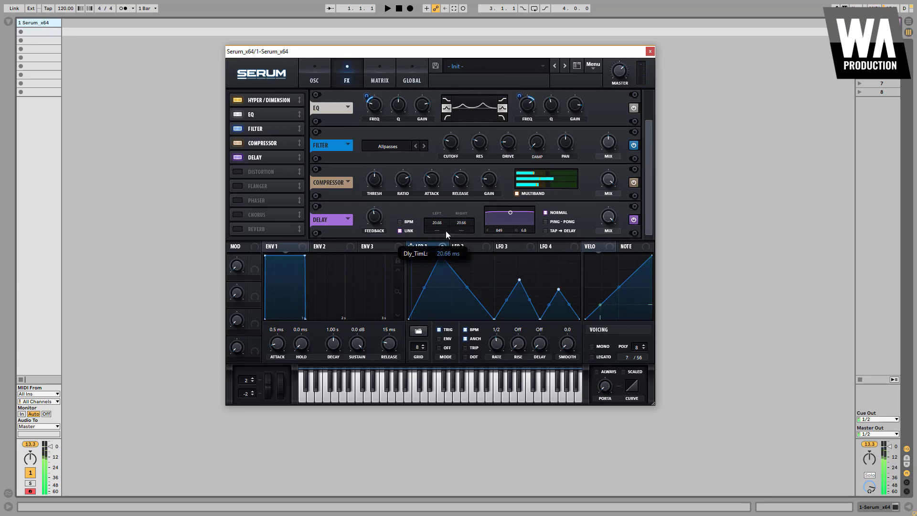
{"action": "scroll", "coordinate": [446, 230], "scroll_direction": "up", "scroll_amount": 1}
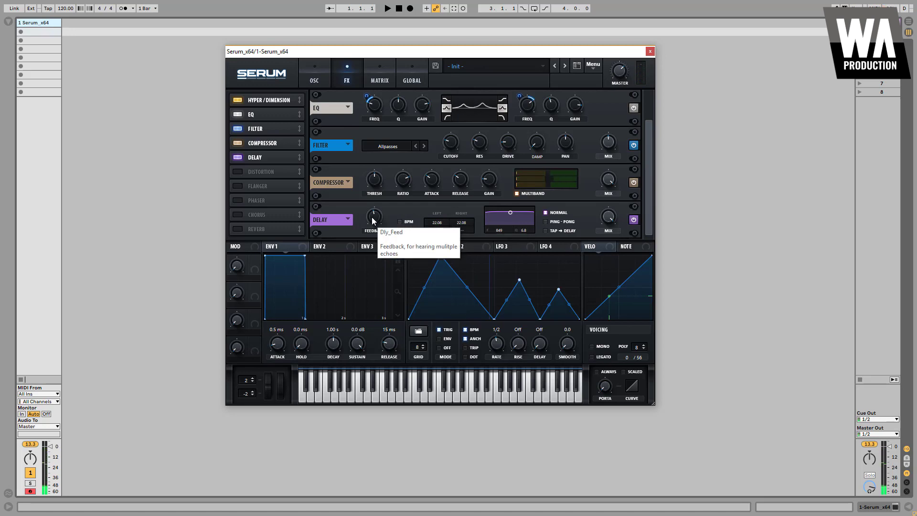
{"action": "left_click_drag", "start_coordinate": [373, 219], "coordinate": [380, 224]}
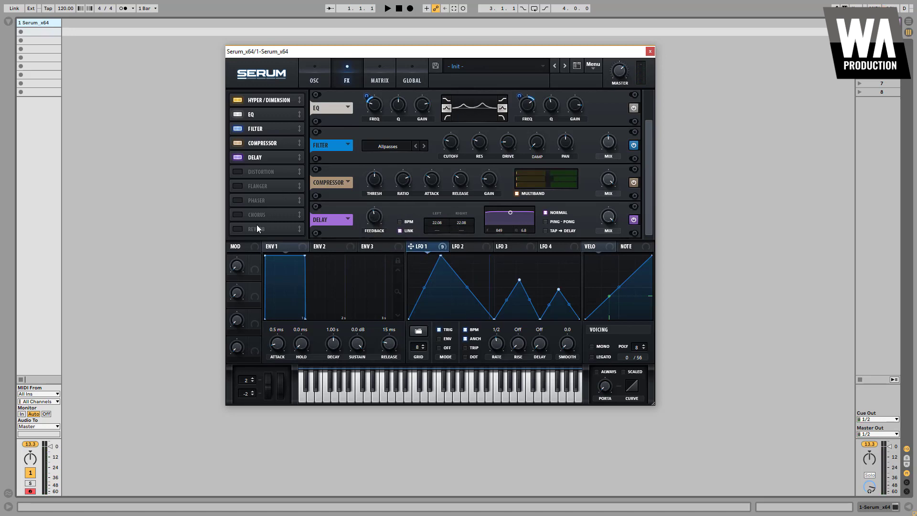
Enable the Reverb effect, place it directly after the Delay and set its mix to about 32%.
{"action": "left_click", "coordinate": [237, 229]}
{"action": "left_click_drag", "start_coordinate": [237, 230], "coordinate": [250, 174]}
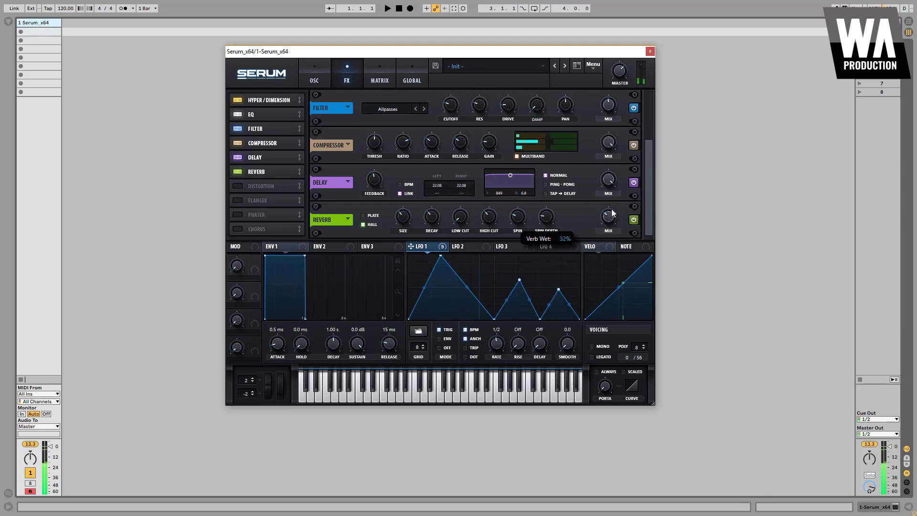
On LFO 2, move the peak to about a quarter of the cycle, bow the rise outward and add a point on the falling slope.
{"action": "left_click", "coordinate": [472, 245]}
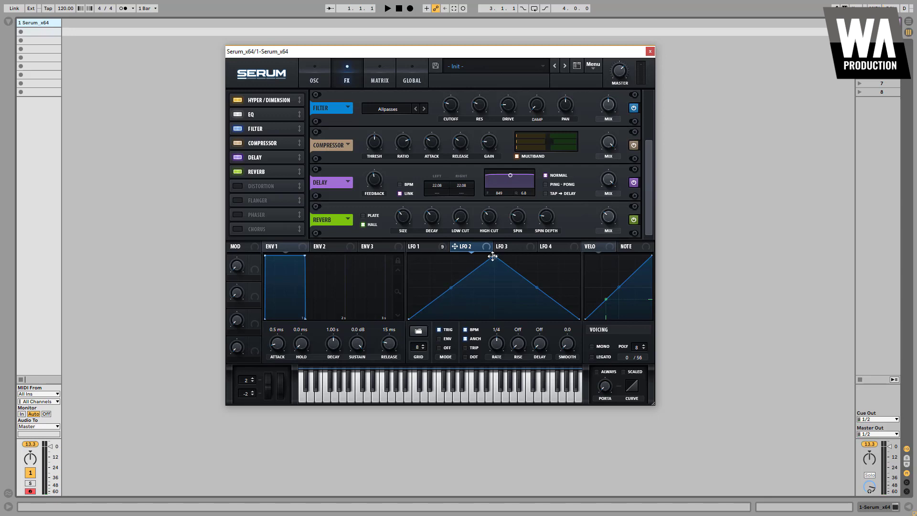
{"action": "left_click_drag", "start_coordinate": [492, 256], "coordinate": [449, 256]}
{"action": "left_click_drag", "start_coordinate": [428, 286], "coordinate": [428, 268]}
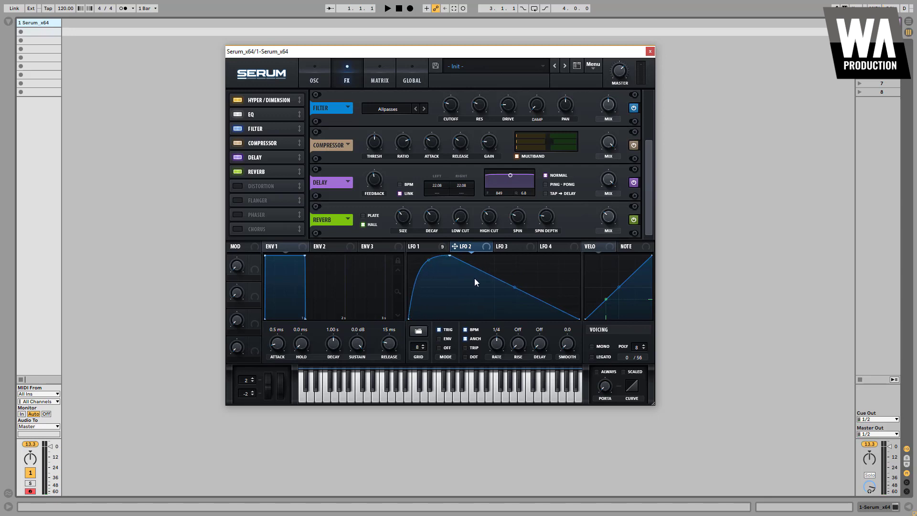
{"action": "double_click", "coordinate": [514, 289]}
{"action": "left_click_drag", "start_coordinate": [515, 286], "coordinate": [500, 317]}
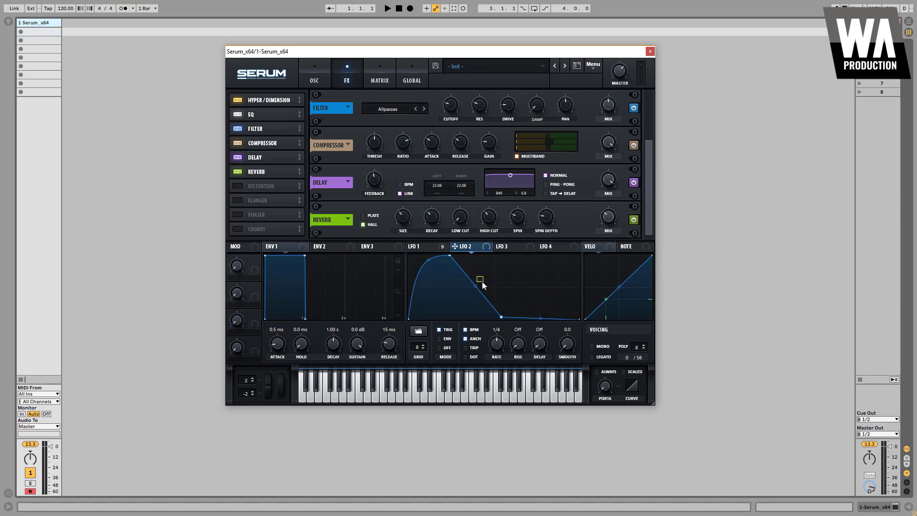
{"action": "left_click_drag", "start_coordinate": [479, 285], "coordinate": [487, 285]}
Complete LFO 2 as a smooth sine-like wave with a curved trough in its second half and both ends at mid-level.
{"action": "left_click_drag", "start_coordinate": [502, 316], "coordinate": [578, 290]}
{"action": "double_click", "coordinate": [569, 317]}
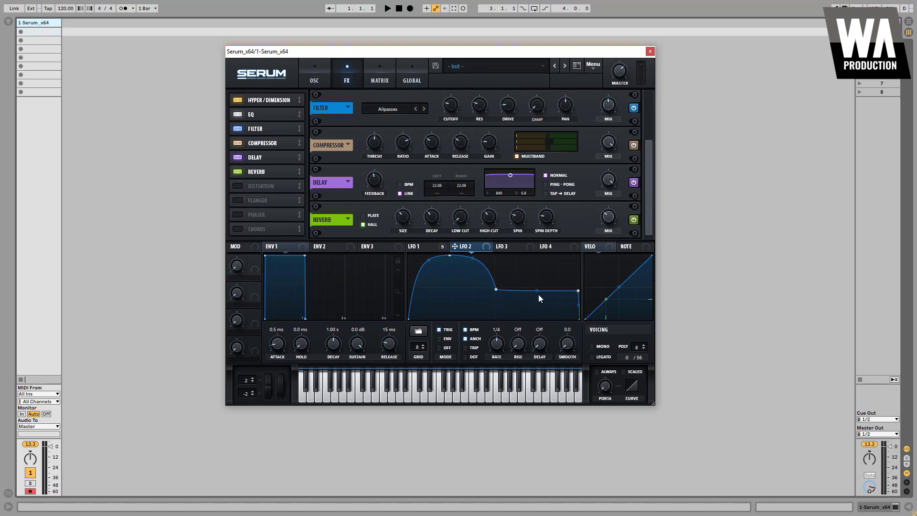
{"action": "double_click", "coordinate": [577, 290]}
{"action": "left_click_drag", "start_coordinate": [537, 308], "coordinate": [559, 318]}
{"action": "double_click", "coordinate": [566, 317]}
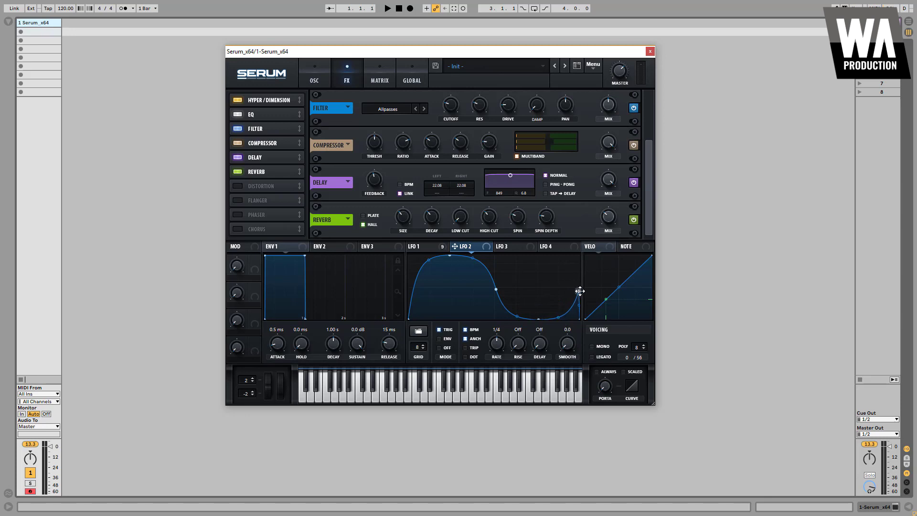
{"action": "left_click_drag", "start_coordinate": [410, 319], "coordinate": [408, 293]}
Set LFO 2's rate to 1/2 and assign it to modulate the reverb's mix.
{"action": "left_click", "coordinate": [497, 349]}
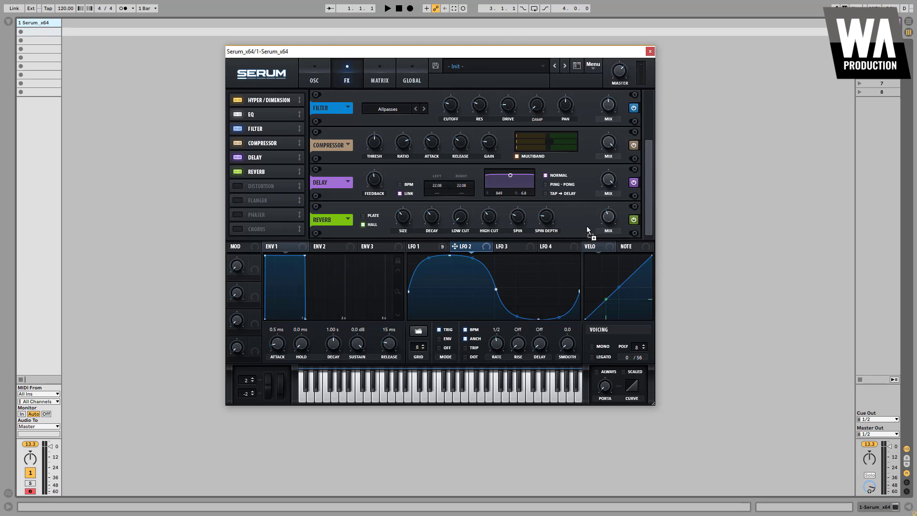
{"action": "left_click_drag", "start_coordinate": [587, 231], "coordinate": [607, 216]}
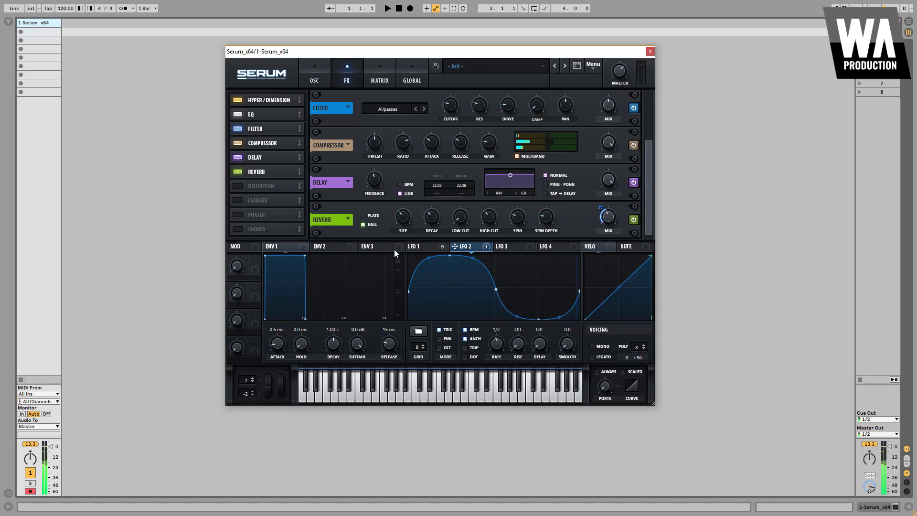
Set the project tempo to 150 BPM and flatten LFO 2's peak into a broader plateau.
{"action": "left_click_drag", "start_coordinate": [65, 8], "coordinate": [66, 5]}
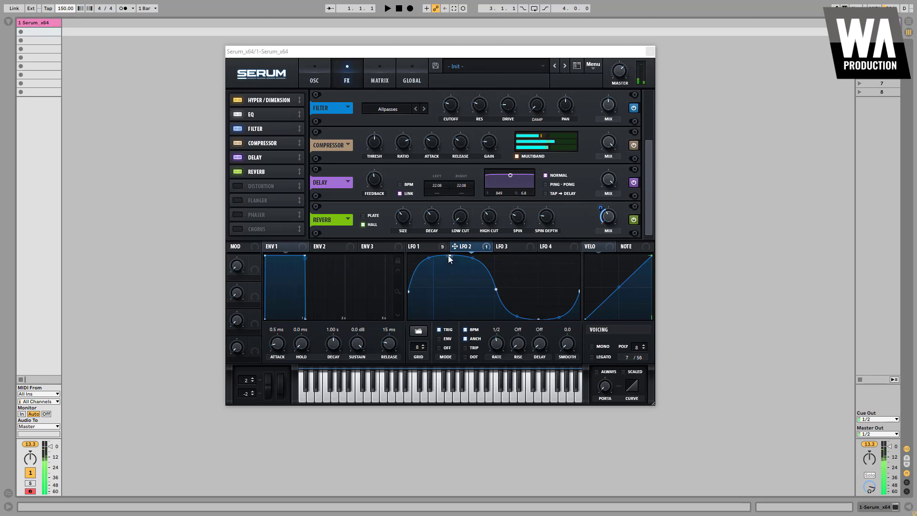
{"action": "left_click_drag", "start_coordinate": [430, 260], "coordinate": [478, 252]}
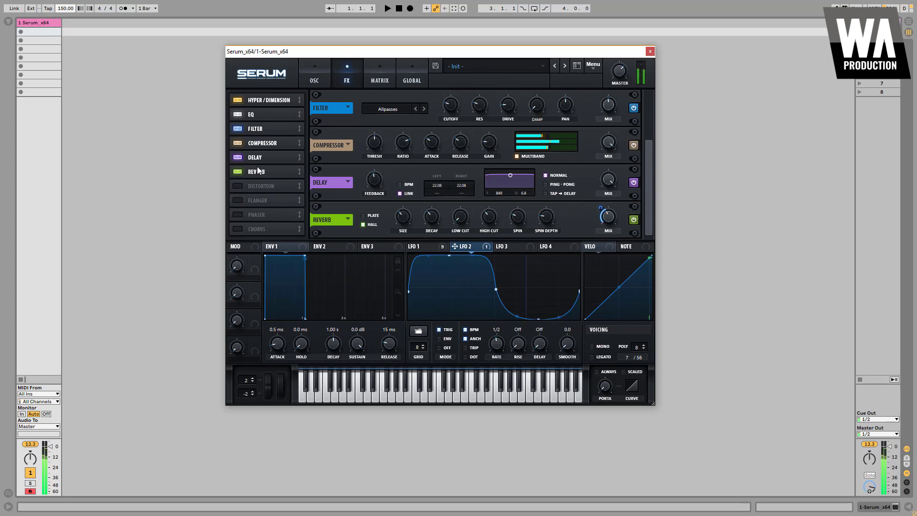
Move the Reverb directly before the Compressor, then set its high cut to 0% and raise its low cut.
{"action": "left_click_drag", "start_coordinate": [257, 171], "coordinate": [264, 143]}
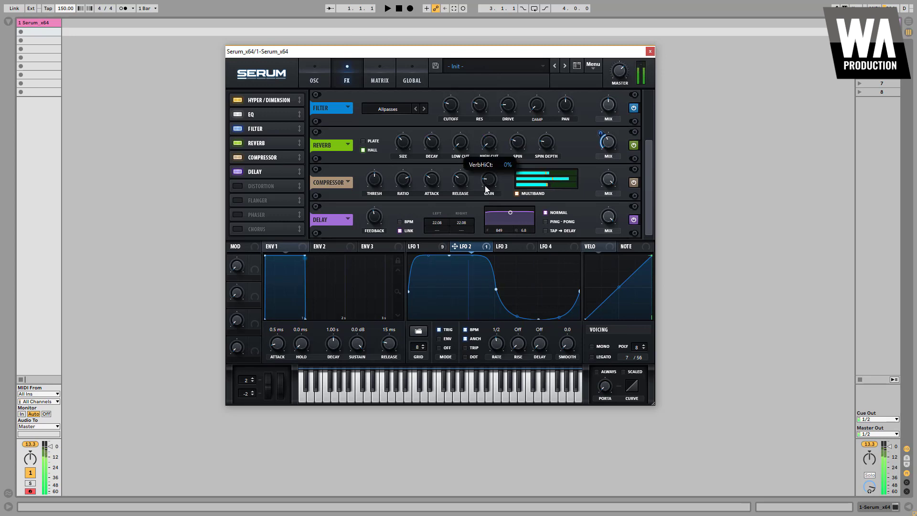
{"action": "left_click_drag", "start_coordinate": [460, 147], "coordinate": [465, 137]}
{"action": "scroll", "coordinate": [459, 144], "scroll_direction": "up", "scroll_amount": 3}
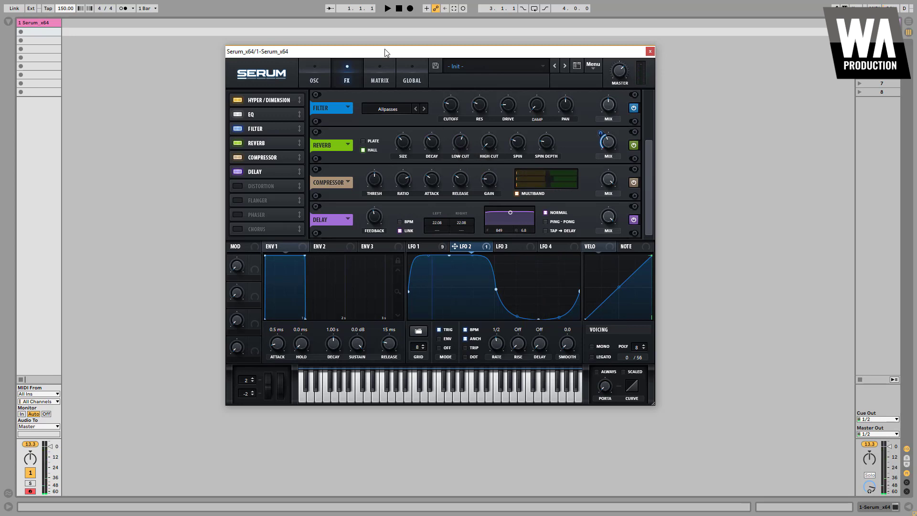
Assign LFO 2 to oscillator A's wavetable position and warp amount, and adjust the modulation depth on the warp.
{"action": "left_click", "coordinate": [317, 67]}
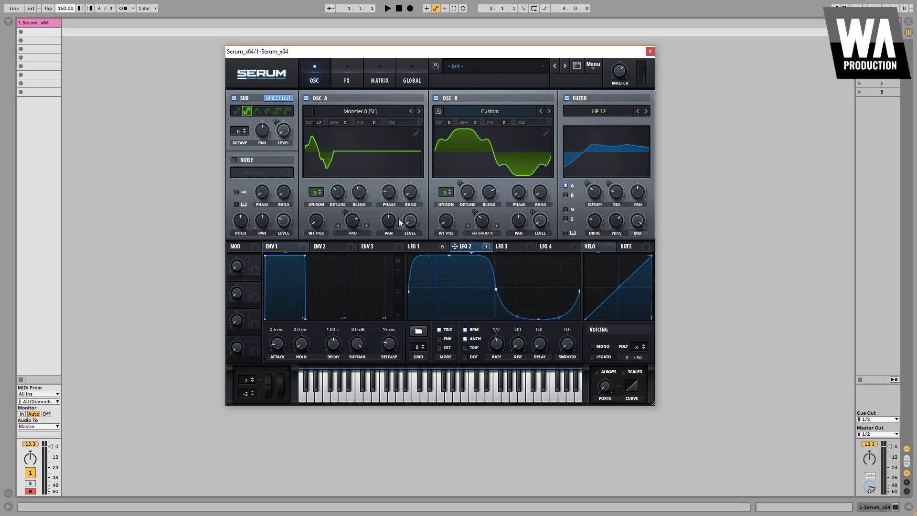
{"action": "left_click_drag", "start_coordinate": [449, 247], "coordinate": [315, 223]}
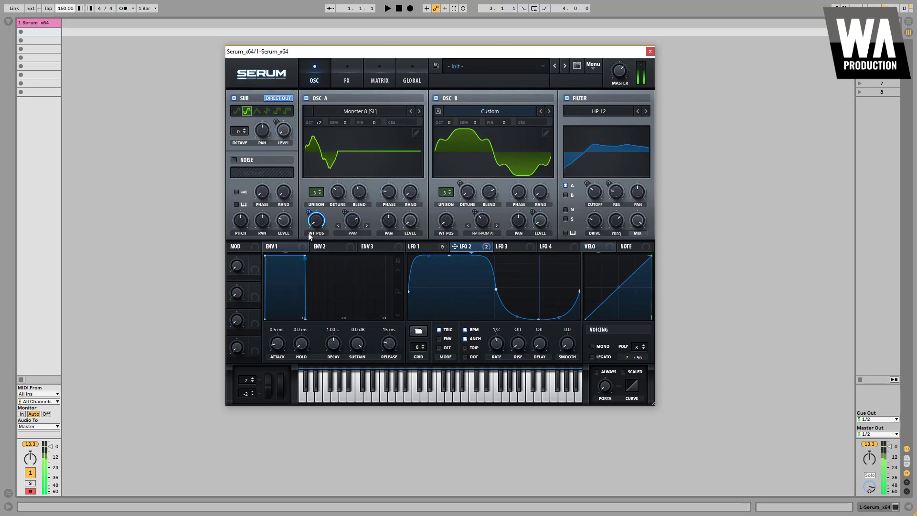
{"action": "left_click_drag", "start_coordinate": [470, 248], "coordinate": [344, 223]}
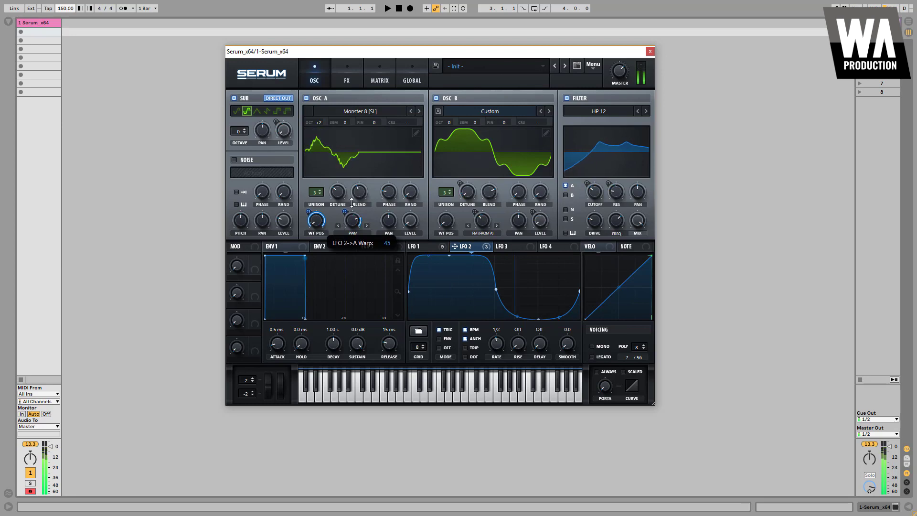
{"action": "mouse_move", "coordinate": [345, 213]}
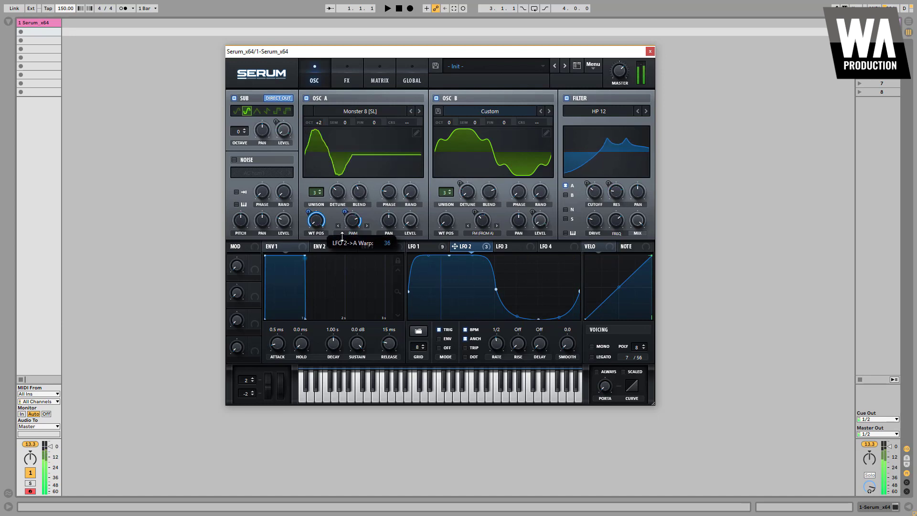
{"action": "left_click_drag", "start_coordinate": [343, 223], "coordinate": [348, 254]}
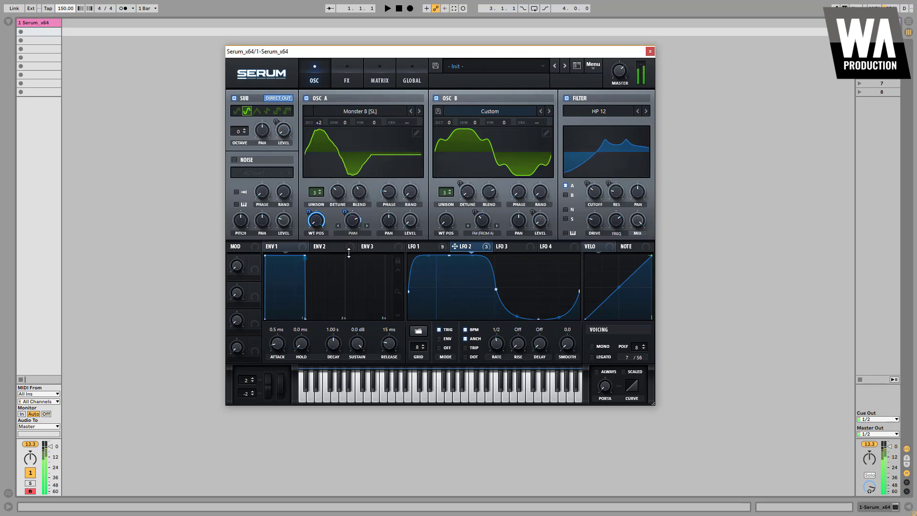
Assign LFO 2 to oscillator B's FM (From A) amount and adjust the modulation depth.
{"action": "left_click_drag", "start_coordinate": [483, 219], "coordinate": [471, 241]}
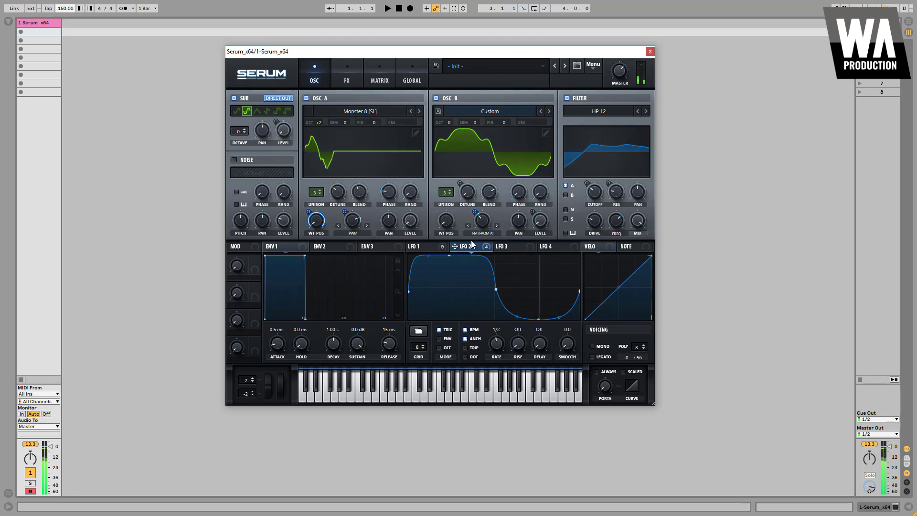
{"action": "left_click_drag", "start_coordinate": [473, 211], "coordinate": [474, 207]}
{"action": "right_click", "coordinate": [474, 212]}
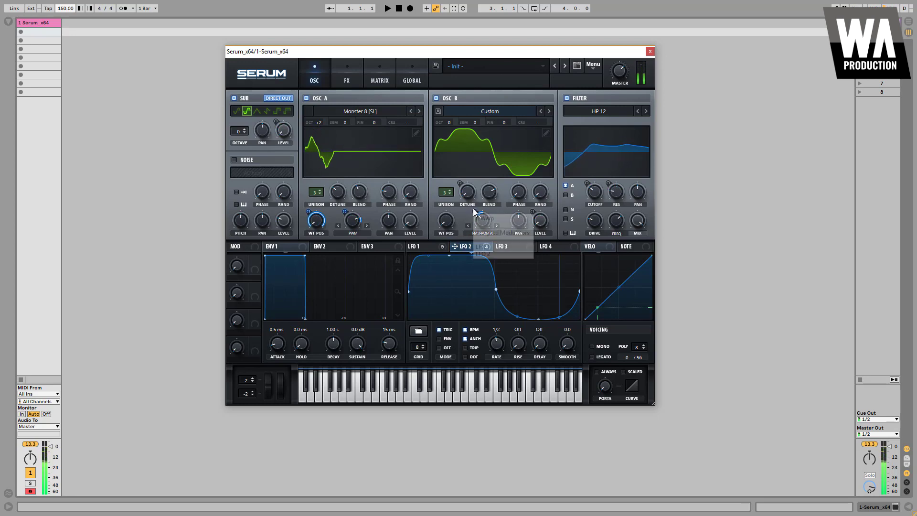
{"action": "left_click", "coordinate": [469, 240]}
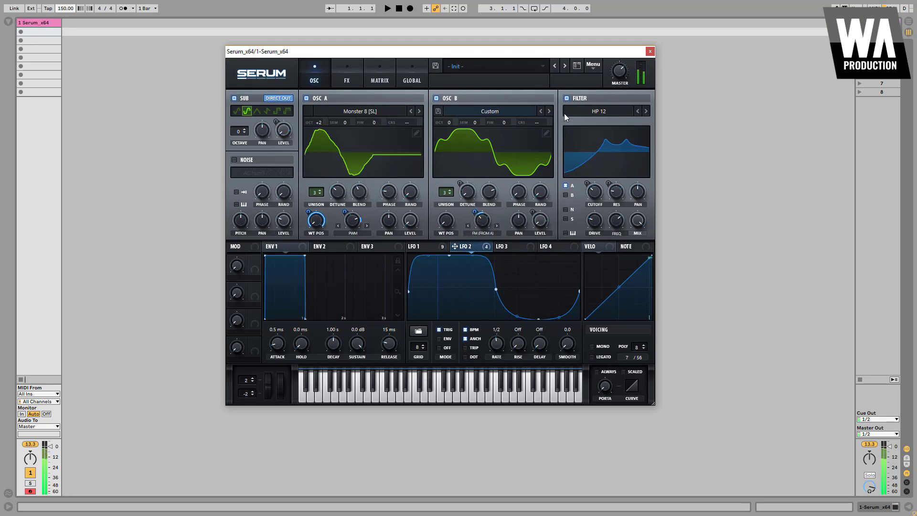
Compare the sound with the oscillator filter and the EQ, Reverb and Delay effects each bypassed and active.
{"action": "left_click", "coordinate": [568, 97]}
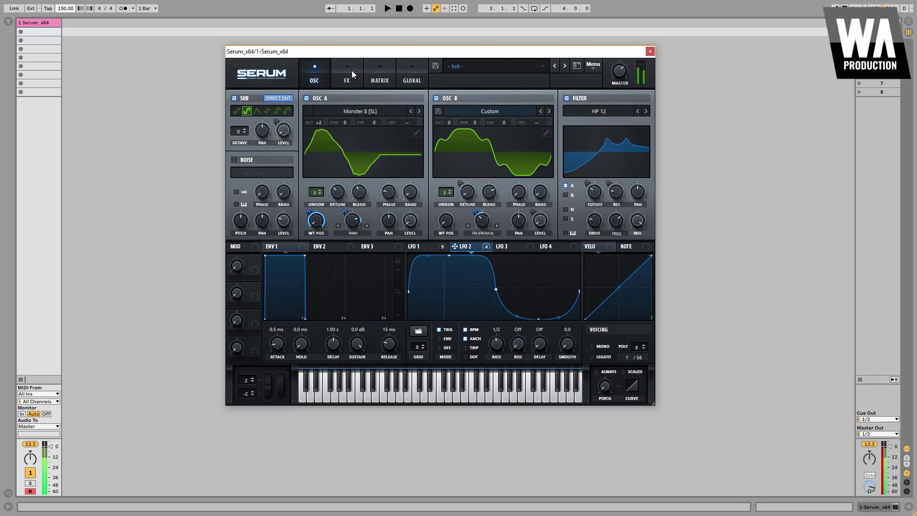
{"action": "left_click", "coordinate": [349, 73]}
{"action": "left_click", "coordinate": [237, 114]}
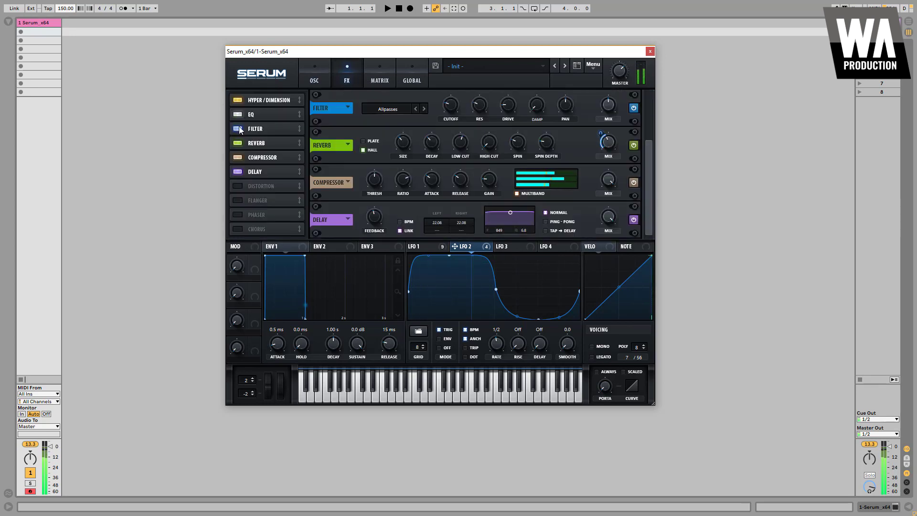
{"action": "scroll", "coordinate": [239, 129], "scroll_direction": "down", "scroll_amount": 1}
{"action": "left_click", "coordinate": [240, 144]}
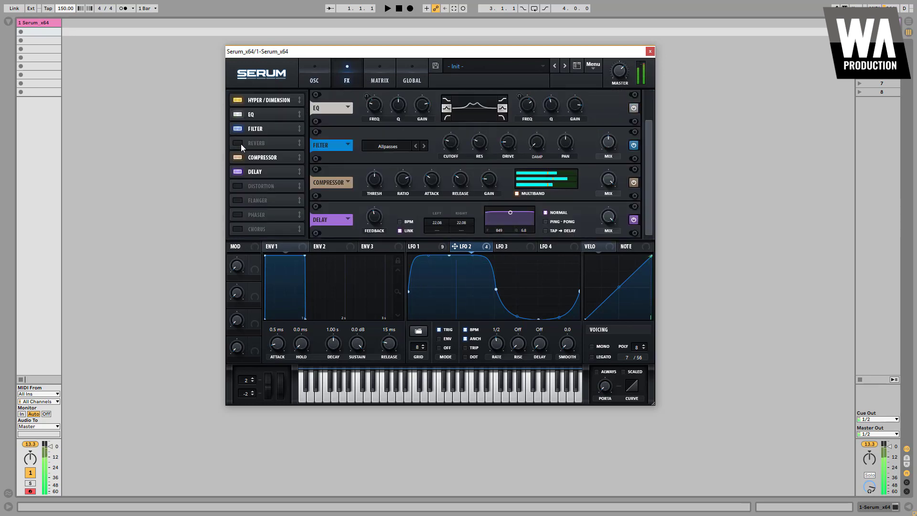
{"action": "left_click", "coordinate": [240, 143]}
{"action": "left_click", "coordinate": [240, 171]}
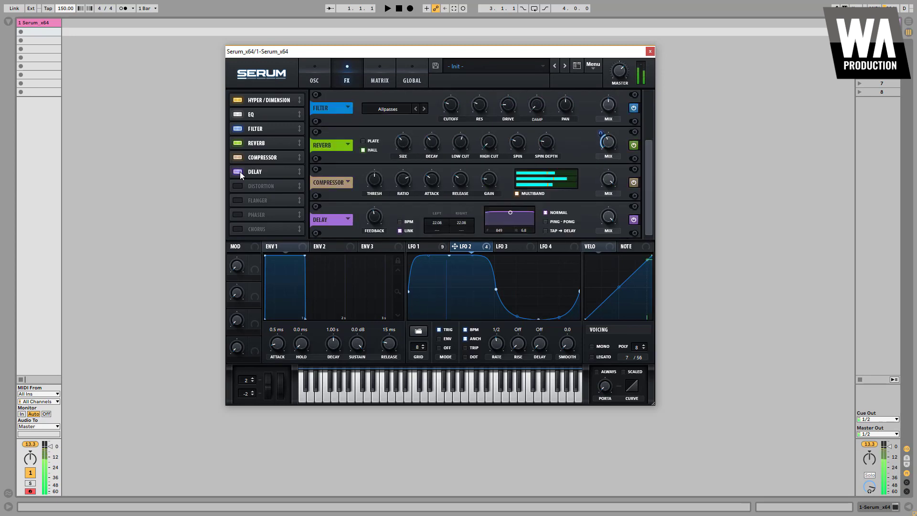
Fine-tune LFO 2's modulation depth on oscillator B's FM (From A) amount.
{"action": "left_click", "coordinate": [315, 74]}
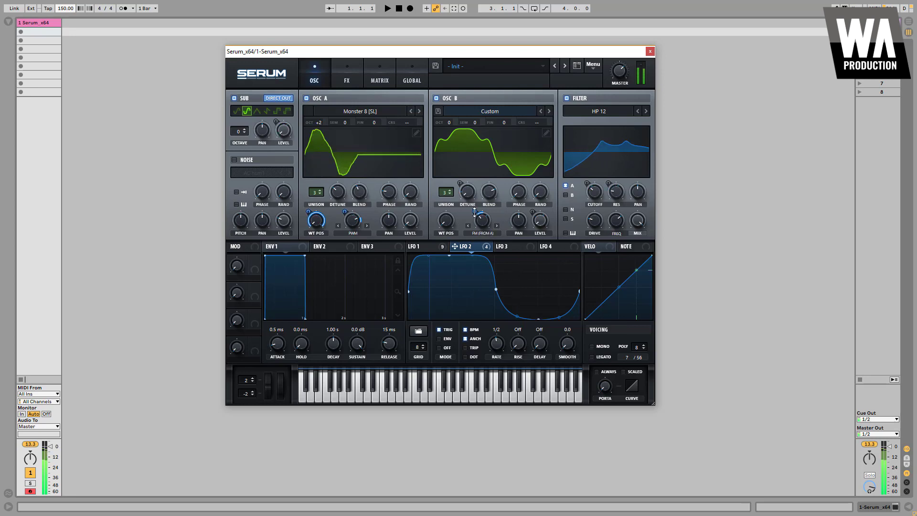
{"action": "mouse_move", "coordinate": [475, 217]}
{"action": "left_click_drag", "start_coordinate": [475, 217], "coordinate": [480, 216]}
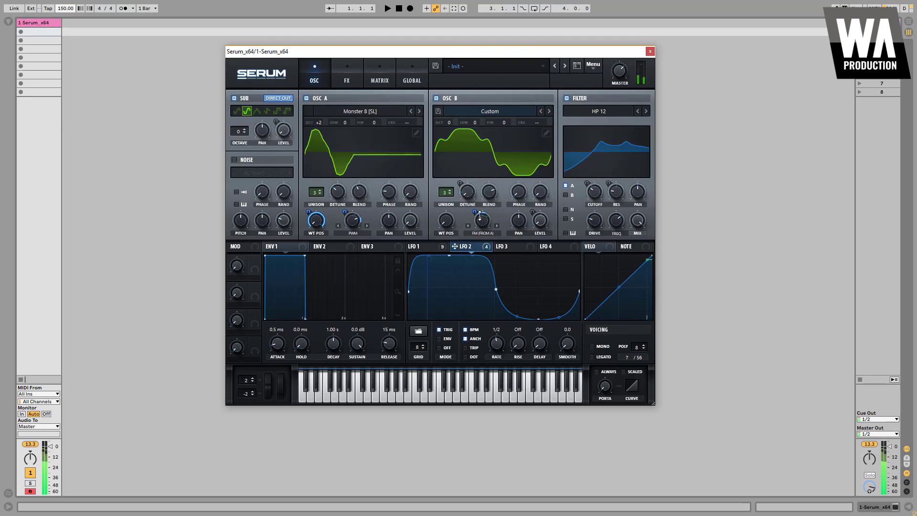